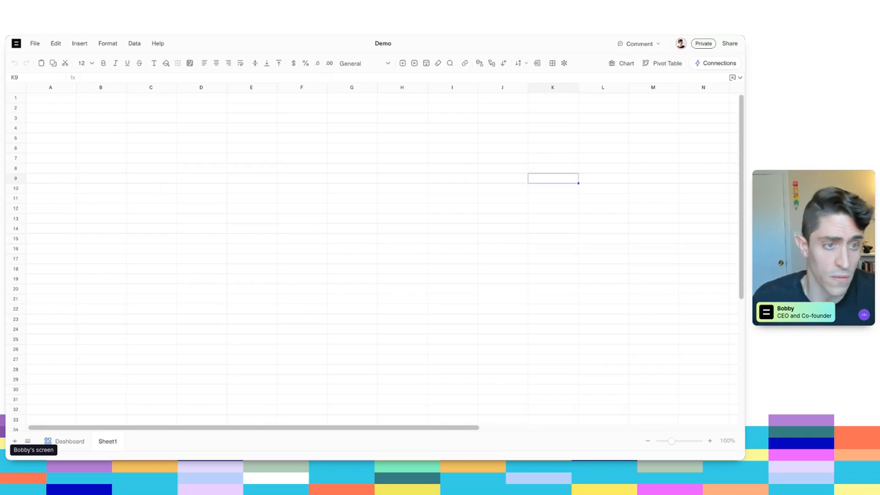
- Examine the function suggestions in cell C5 for sumifs, ind, mat and vlo without entering a formula
click(131, 140)
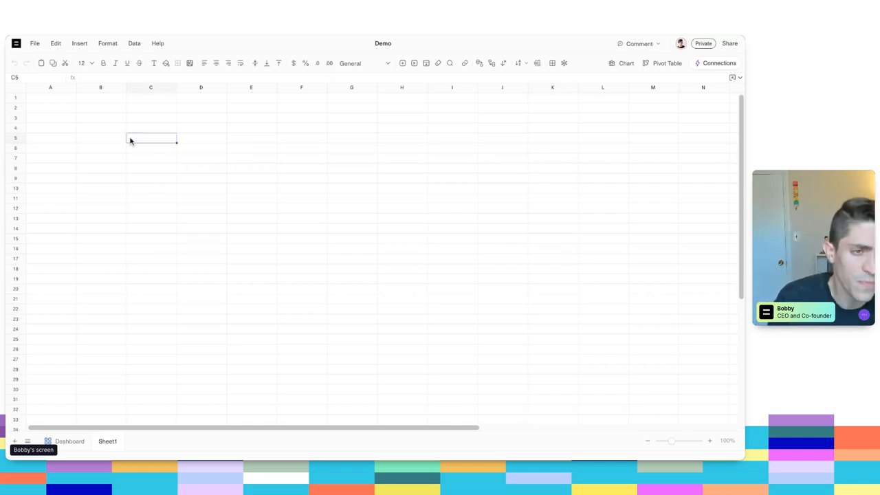
text(=sumifs)
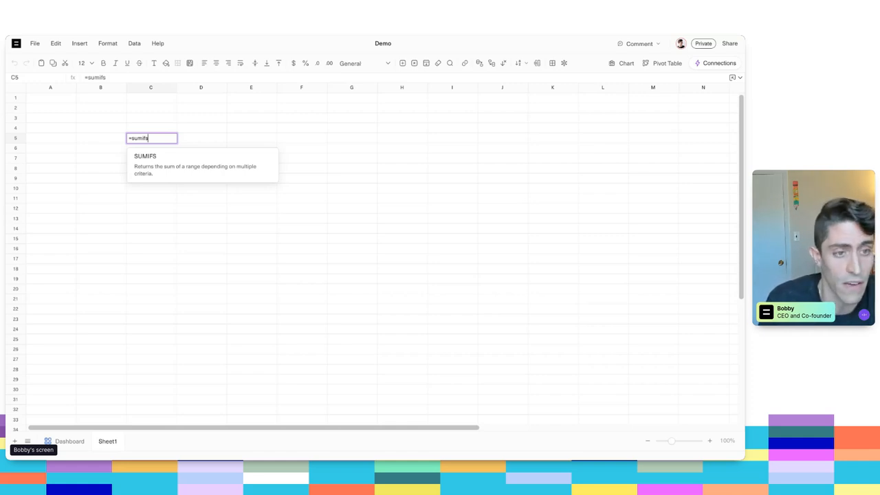
key(Escape)
text(=sumi)
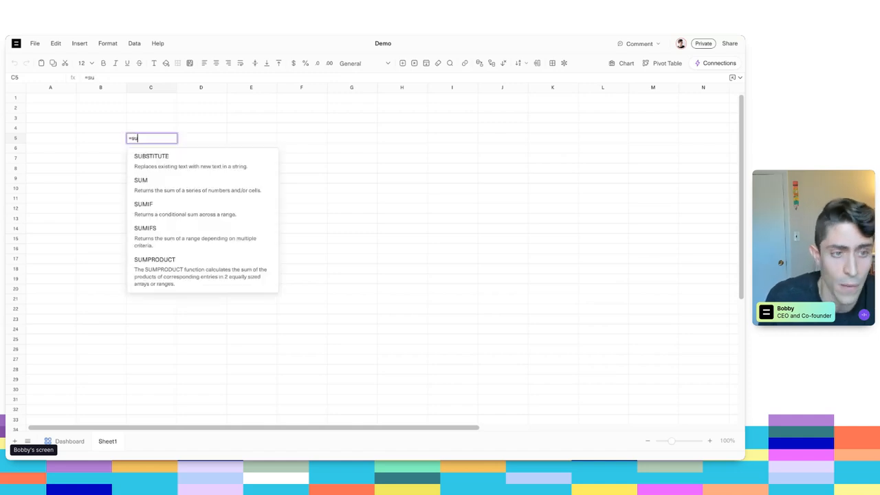
key(BackSpace)
key(BackSpace)
key(BackSpace)
key(BackSpace)
text(ind)
key(BackSpace)
key(BackSpace)
key(BackSpace)
text(mat)
key(BackSpace)
key(BackSpace)
key(BackSpace)
text(vlo)
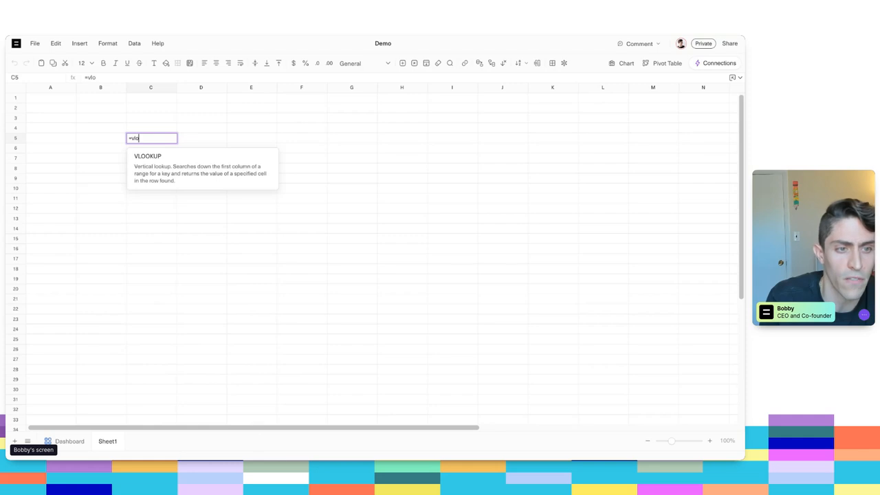
key(Escape)
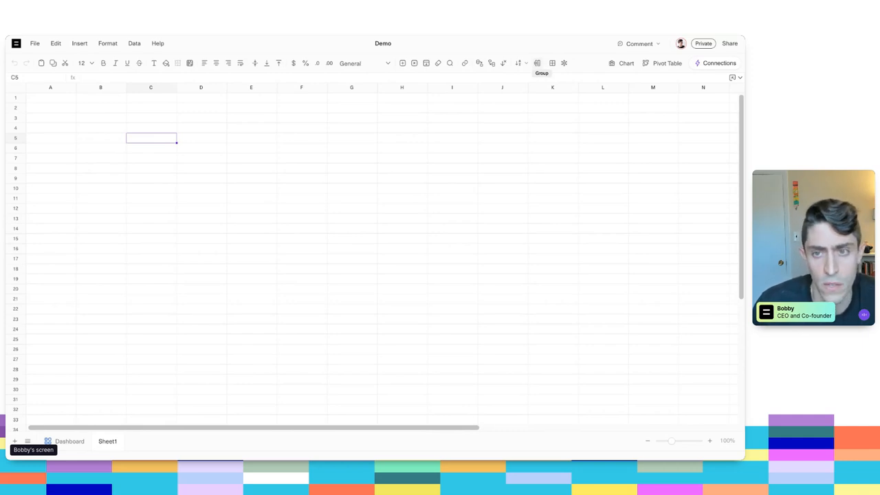
- Review the workbook's sharing options, including the permission levels available for invited people
click(729, 44)
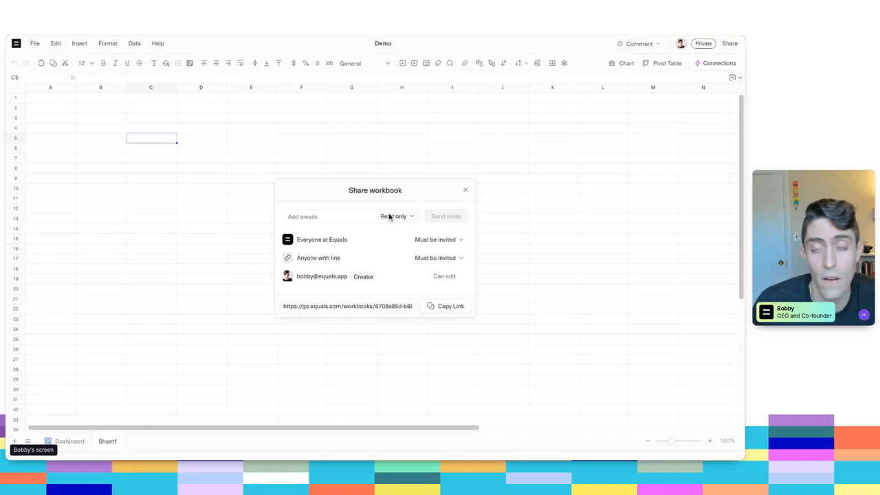
click(329, 217)
click(397, 216)
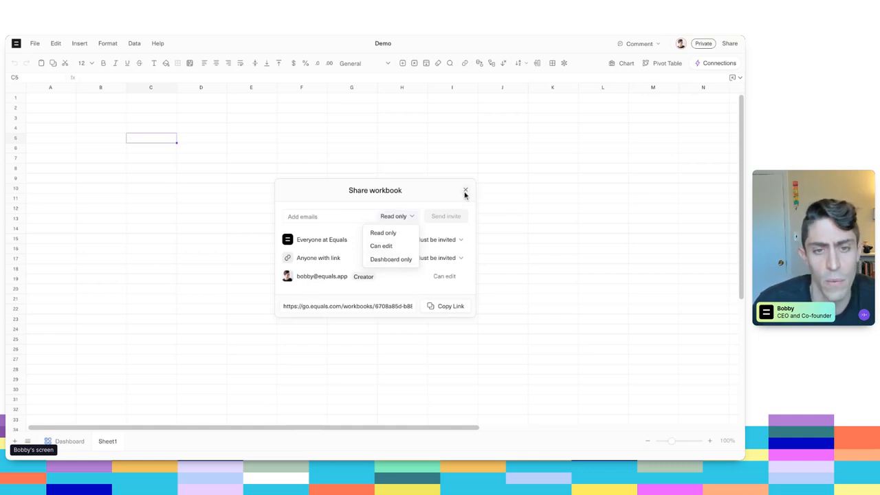
click(465, 191)
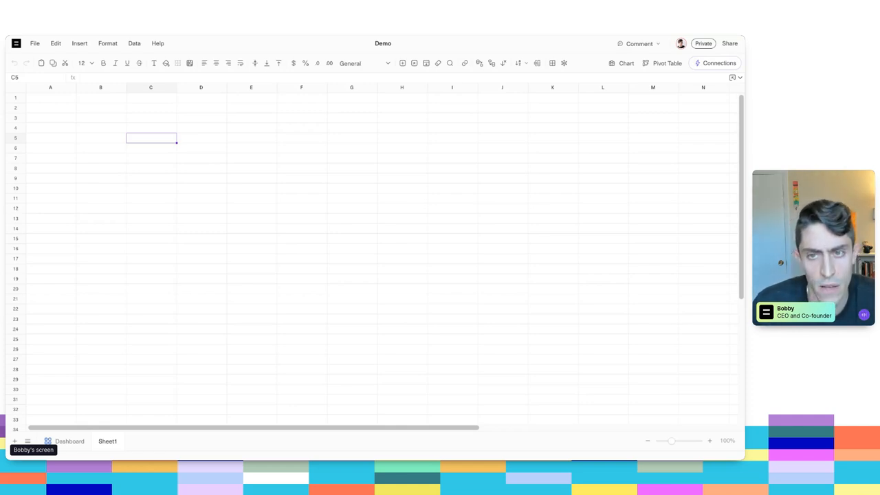
- Connect the Snowflake (Equals Test) datasource to Sheet1 using the Query Builder
click(716, 64)
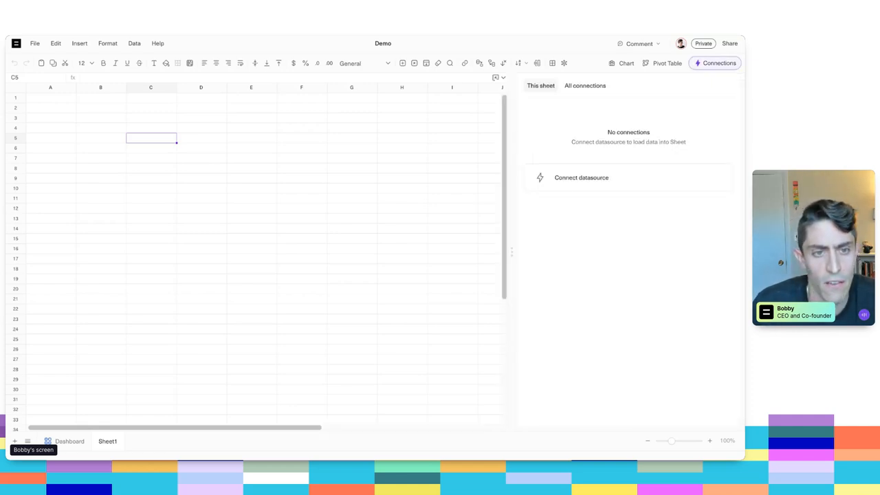
click(650, 180)
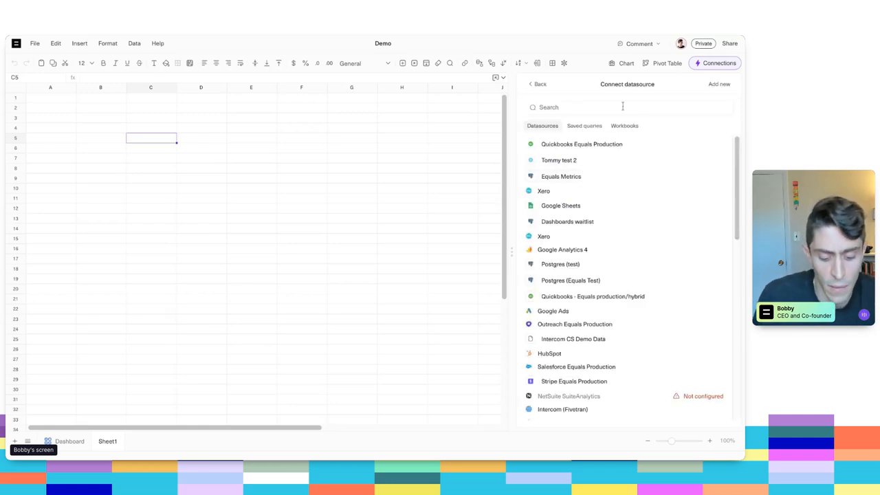
text(snow)
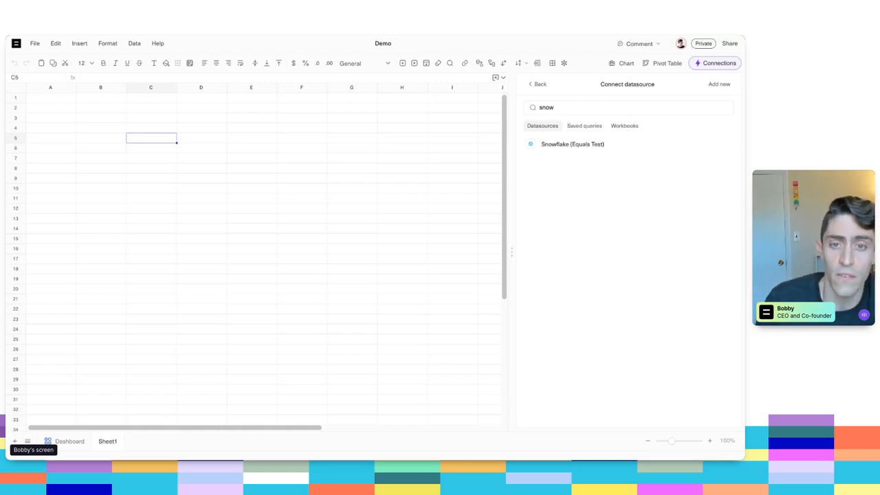
click(595, 147)
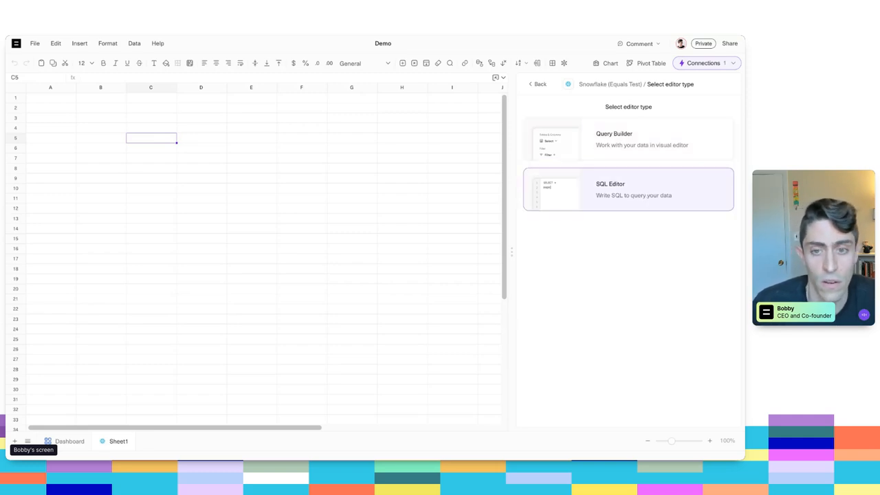
click(630, 146)
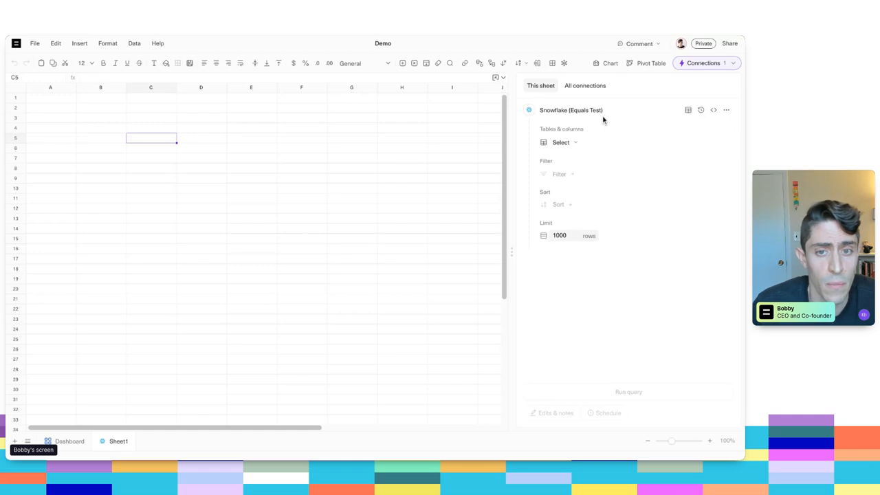
- Search the Snowflake datasource's schema for "mql" tables and columns, then close the schema browser
click(688, 111)
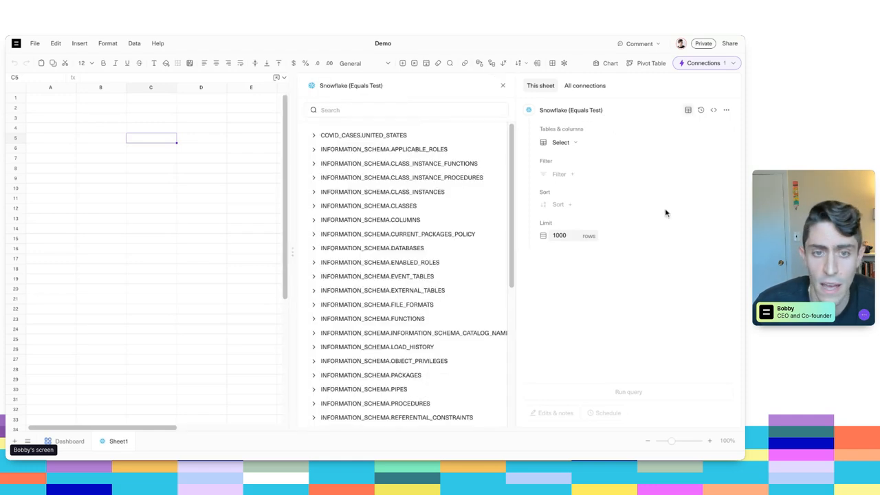
click(426, 105)
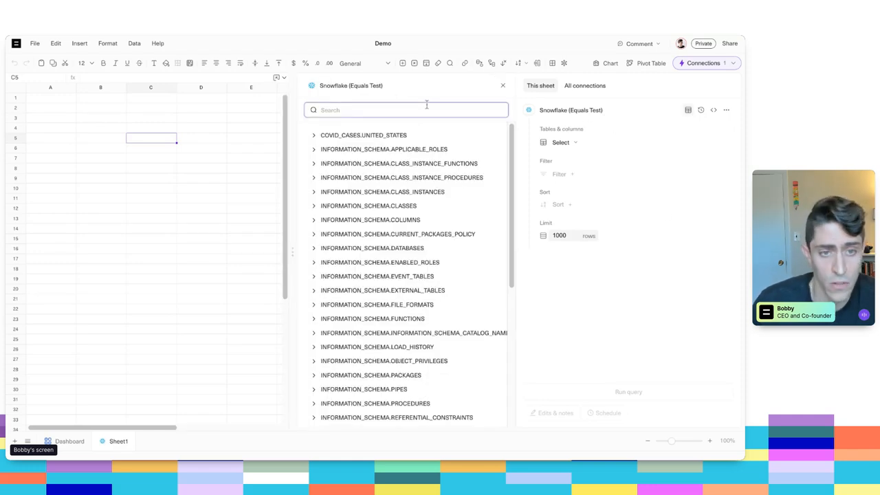
text(mql)
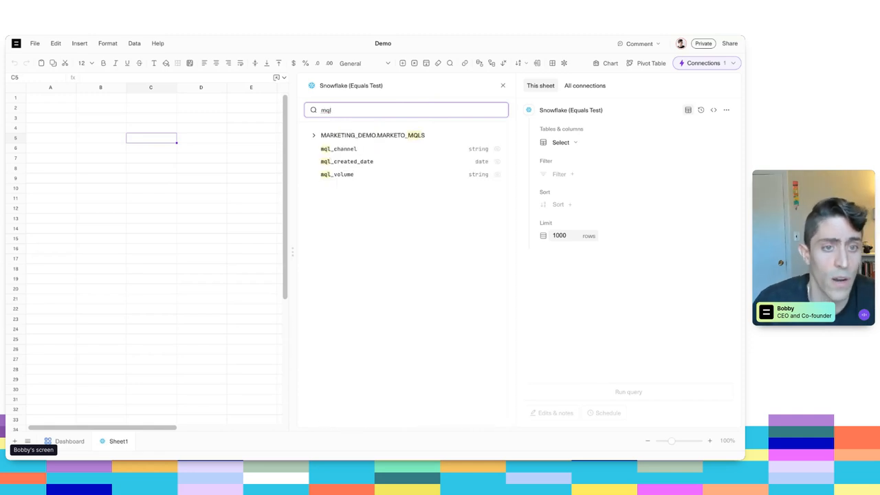
click(502, 86)
- Query the MARKETING_DEMO.MARKETO_MQLS table with all three of its columns, ordering mql_created_date ahead of mql_channel
click(561, 142)
text(mql)
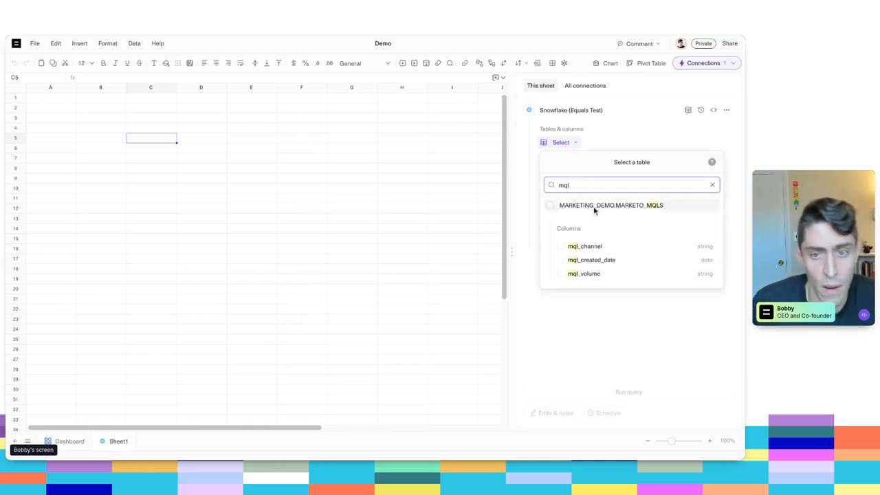
click(594, 208)
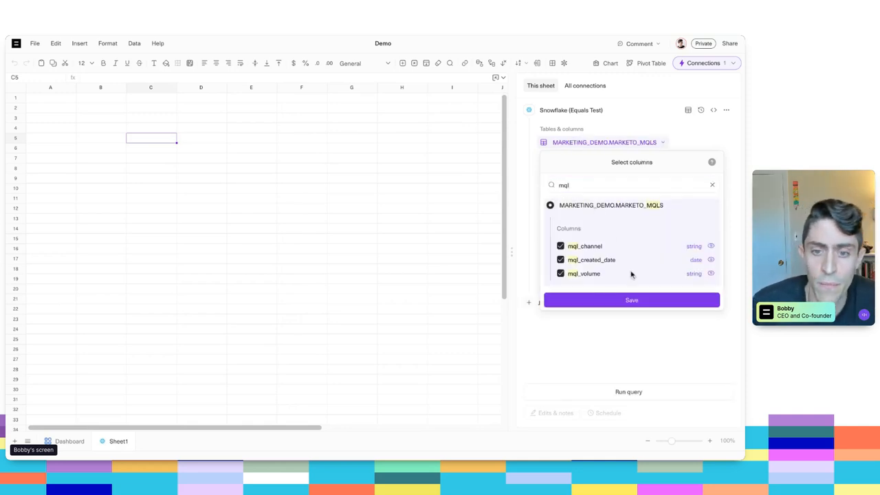
click(631, 298)
drag(543, 170, 543, 157)
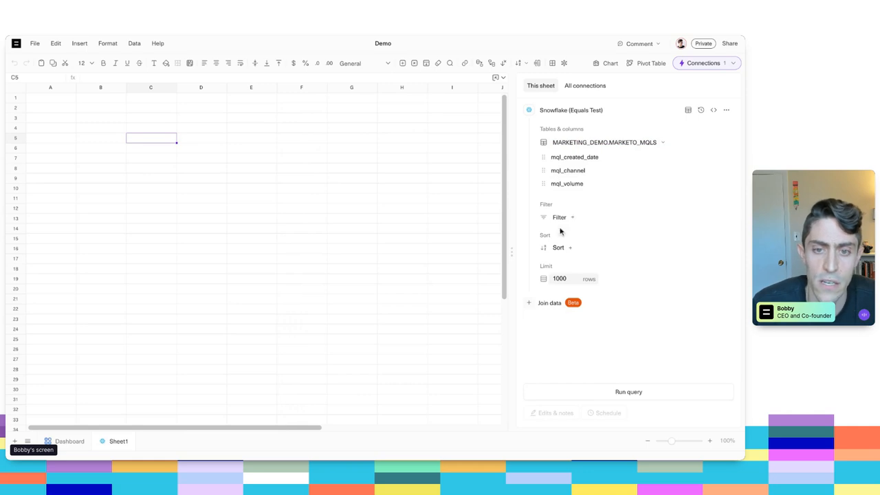
- Filter the query to rows whose mql_created_date is before 2023-01-01
click(558, 217)
click(596, 269)
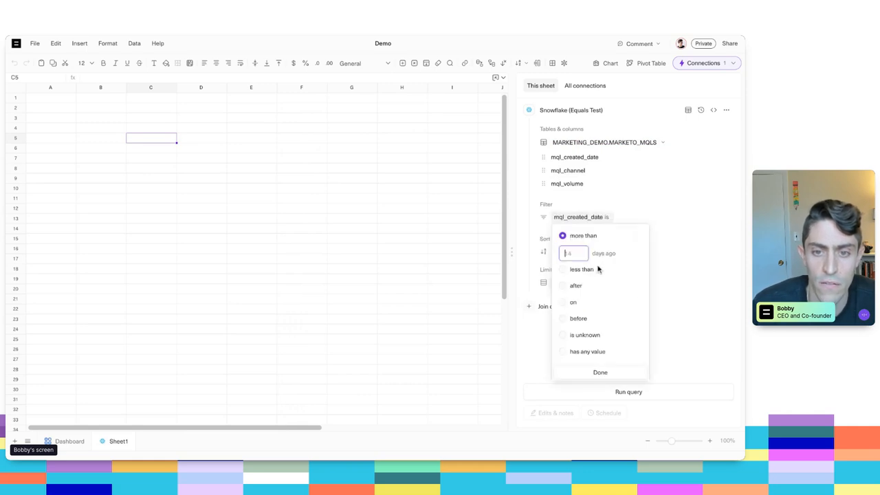
click(576, 319)
click(587, 319)
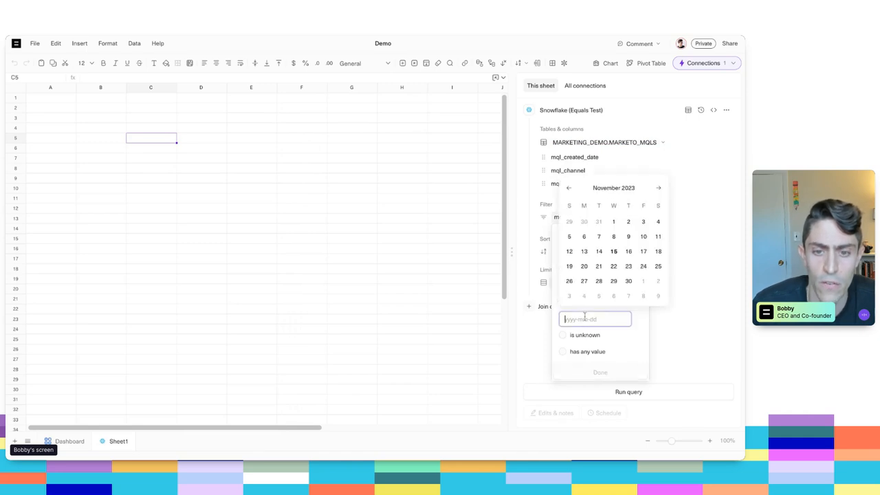
click(569, 189)
click(569, 189)
click(569, 189)
click(569, 189)
click(569, 189)
click(569, 189)
click(569, 189)
click(569, 189)
click(569, 189)
click(569, 189)
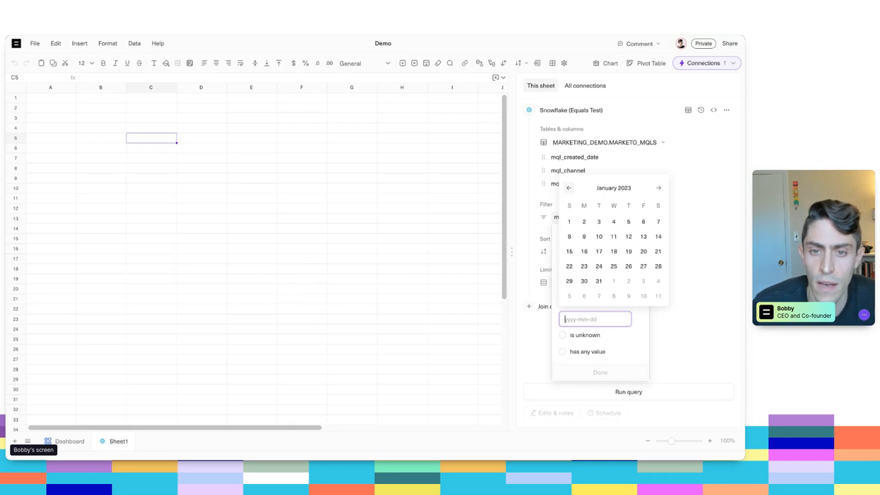
click(569, 221)
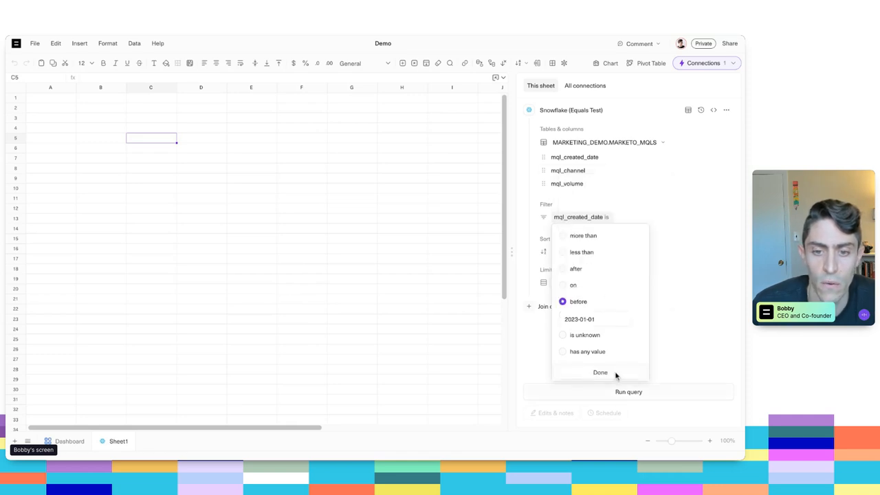
click(615, 373)
- Remove the query's row limit and run the query to load the data into the sheet
click(598, 282)
click(628, 391)
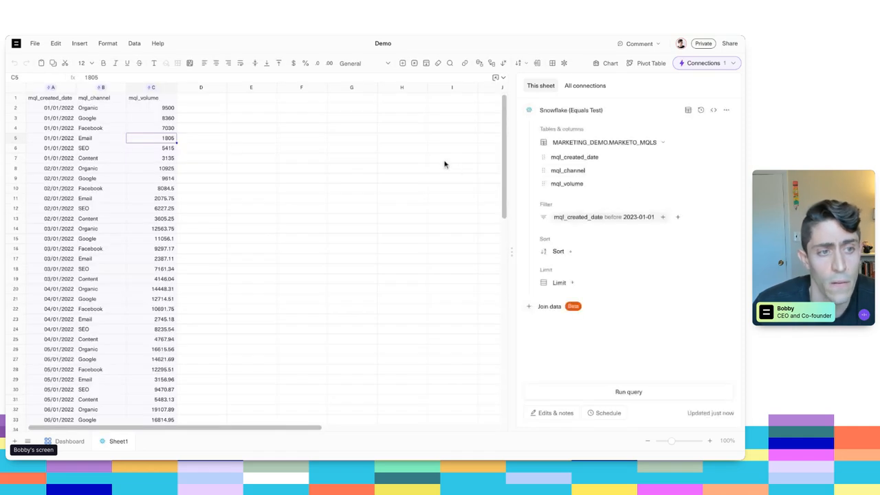
- Examine the imported date, channel and volume data from the first row to the last
click(113, 109)
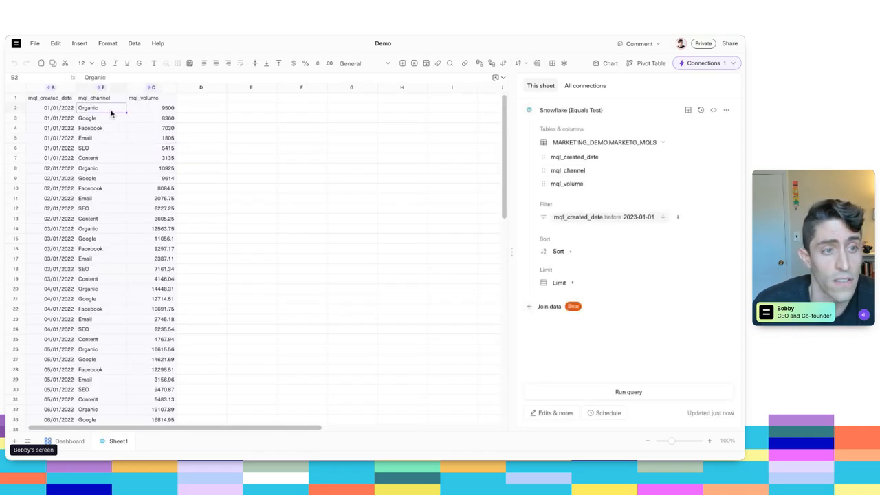
click(167, 107)
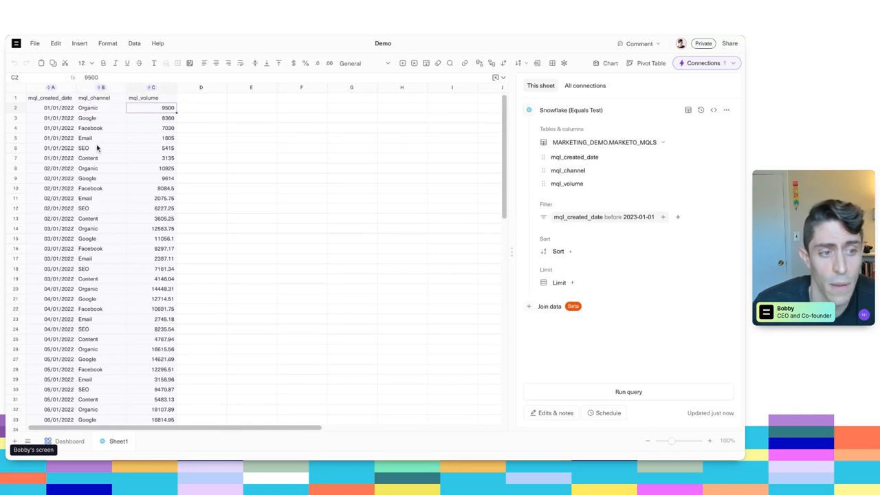
key(super+Down)
key(Left)
key(Left)
key(Up)
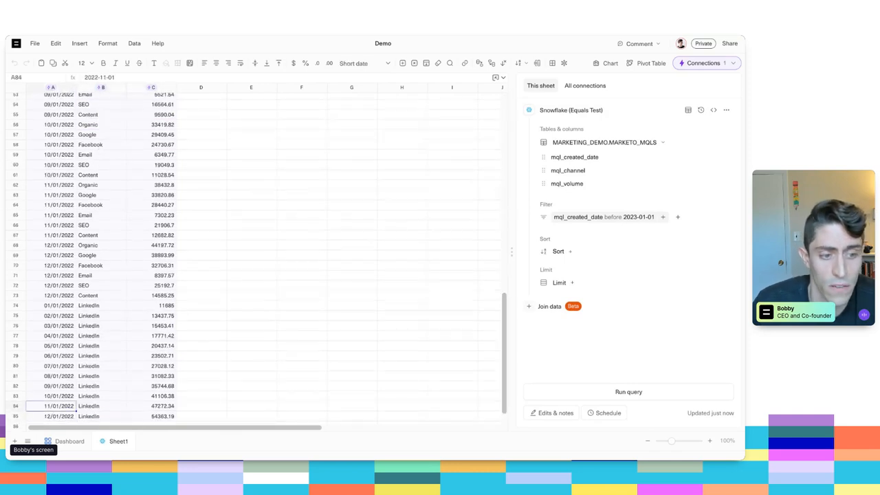
key(super+Up)
key(Right)
key(Right)
key(Right)
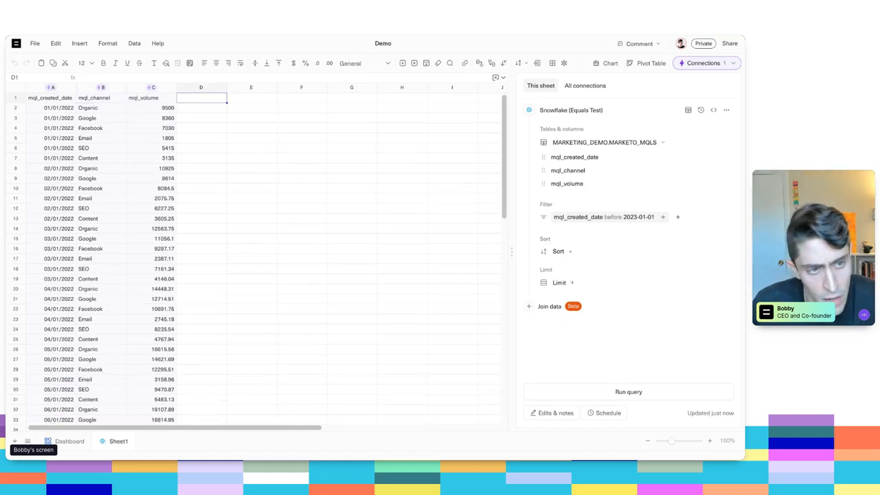
key(Down)
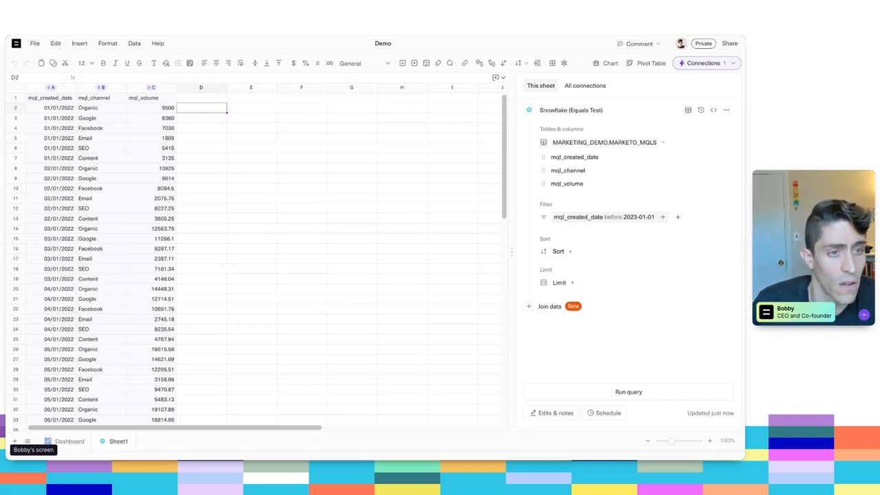
key(Up)
key(Down)
key(super+j)
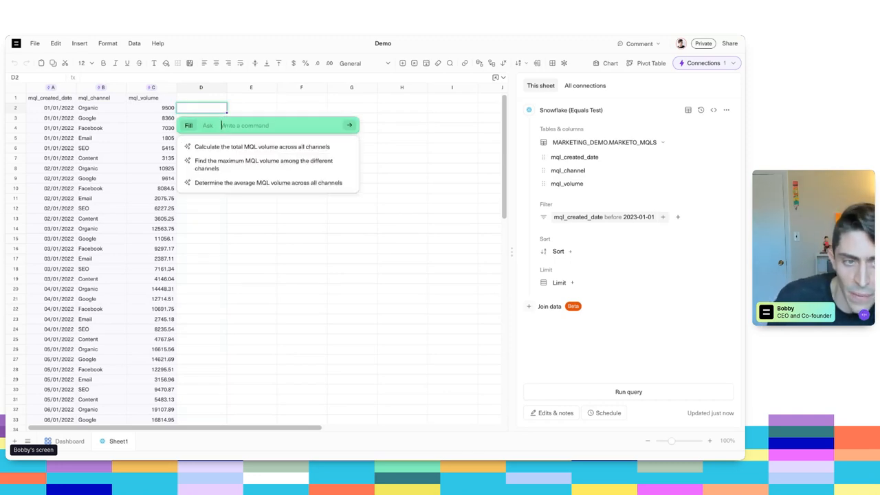
key(Escape)
- Enter the column header "Is Paid Channel?" in cell D1
key(Up)
text(Is Paid)
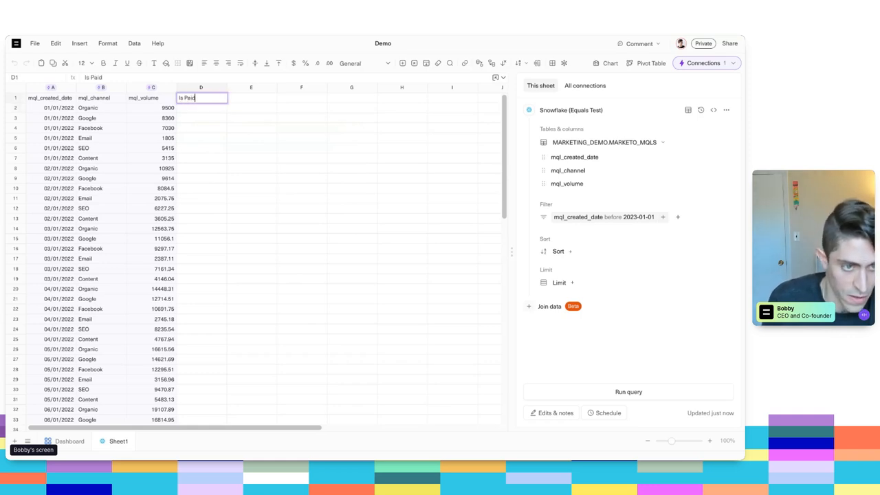
text( Channel?)
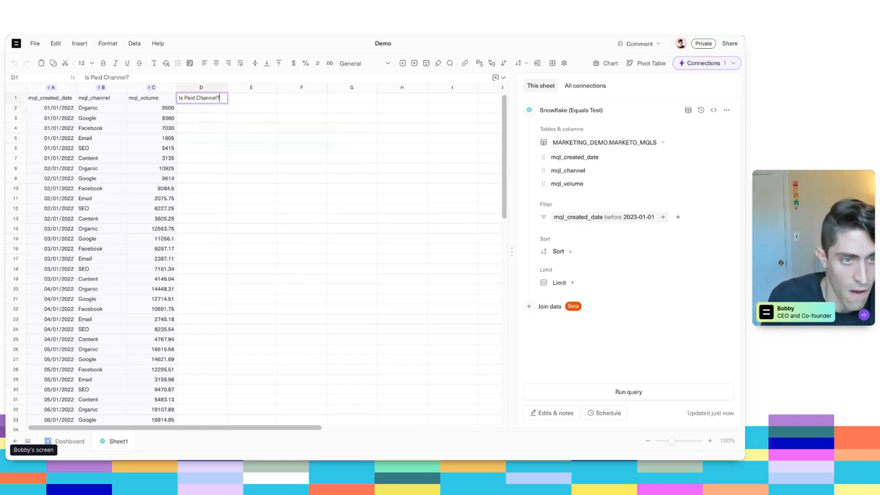
key(Return)
- Fill column D from D2 with the AI command 'if "Google" or "Facebook" then "Paid" else "Non-Paid"'
key(Down)
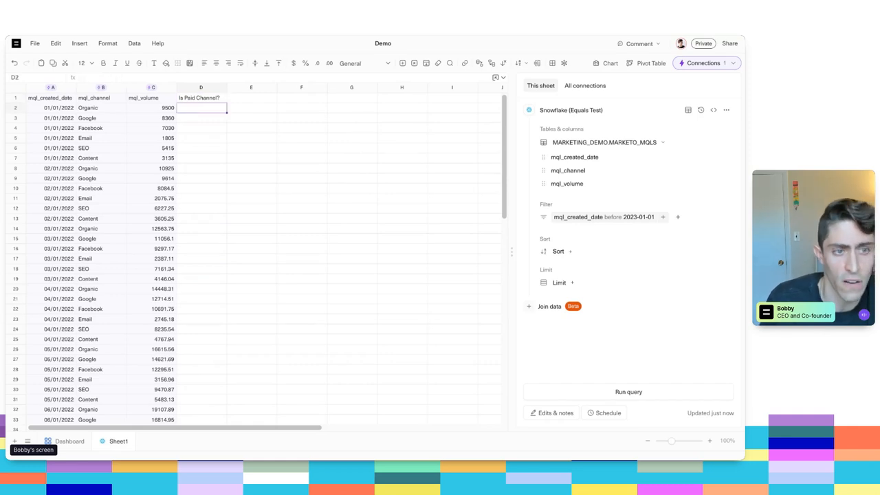
key(super+j)
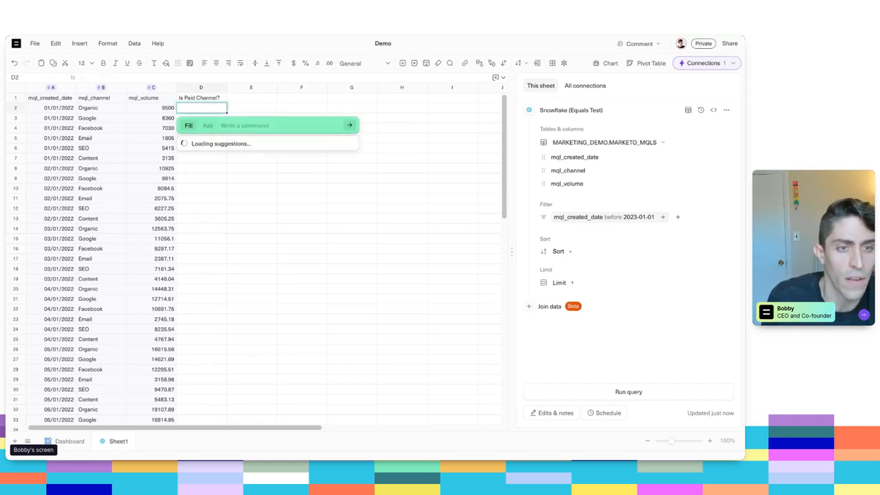
text(If)
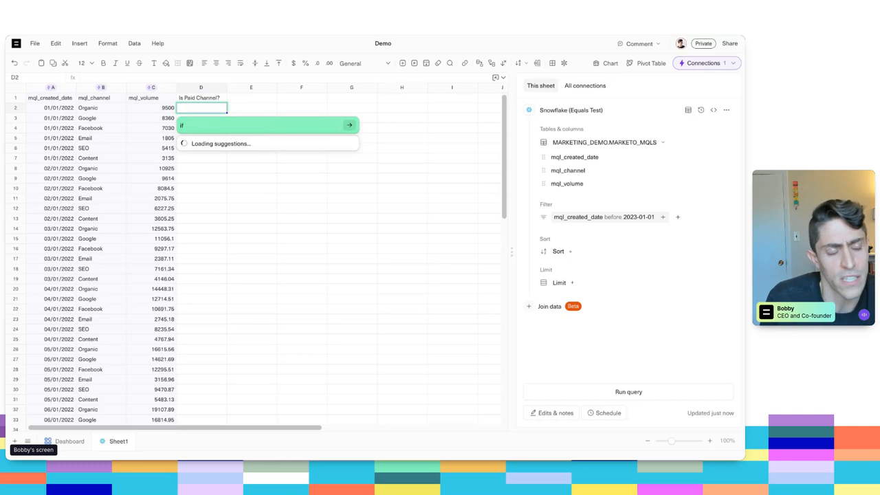
text( "Google")
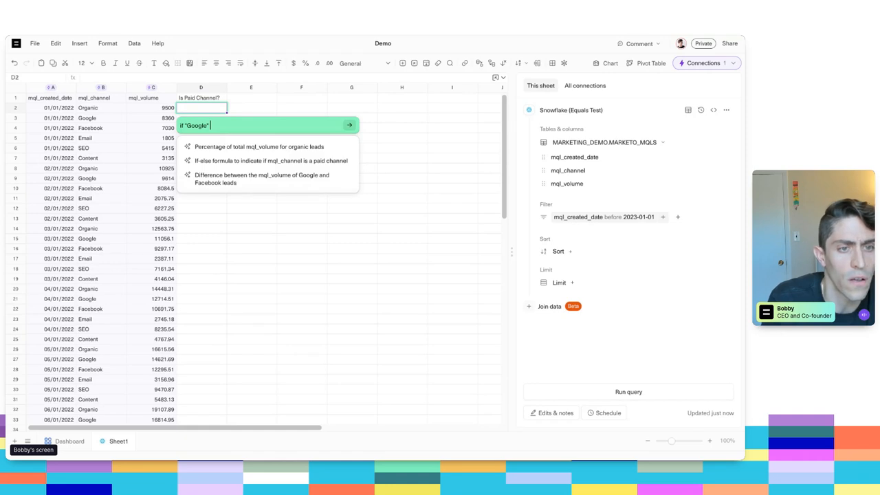
text( or "Fac)
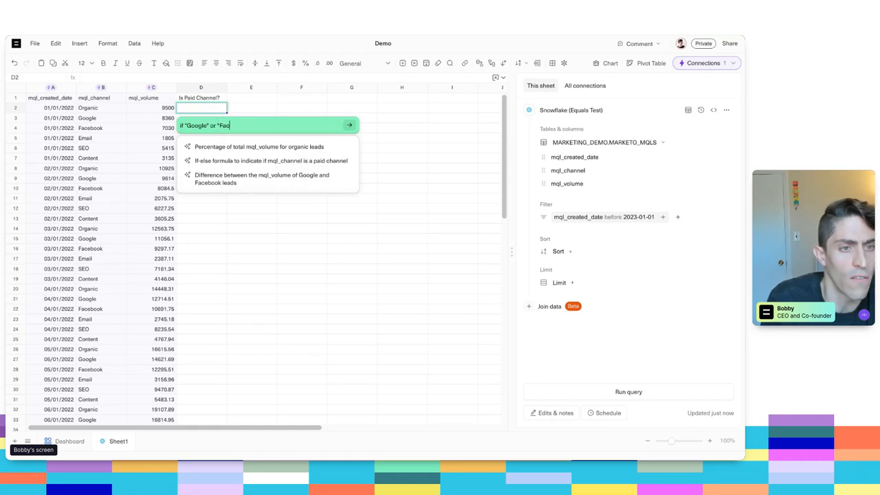
text(ebook" then )
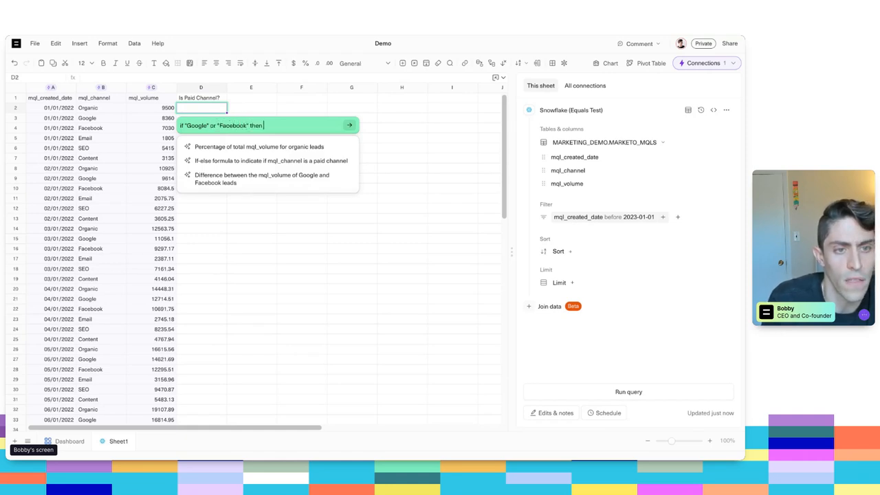
text("Paid)
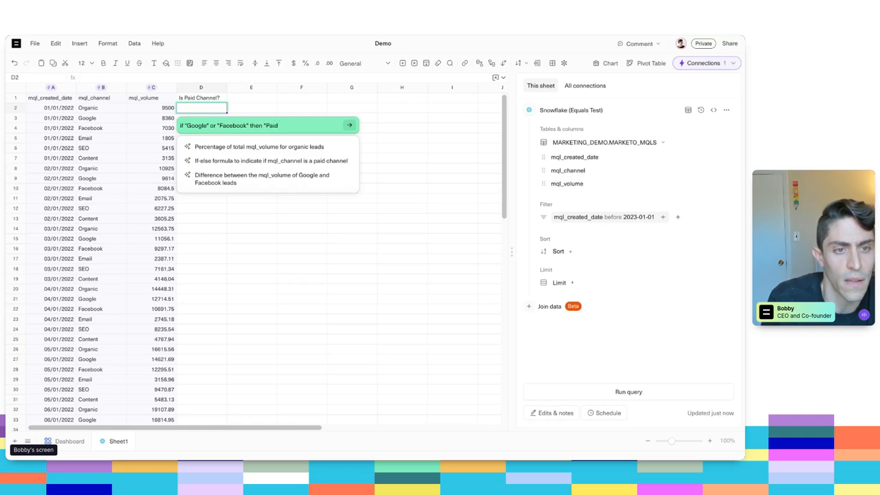
text(" else "No)
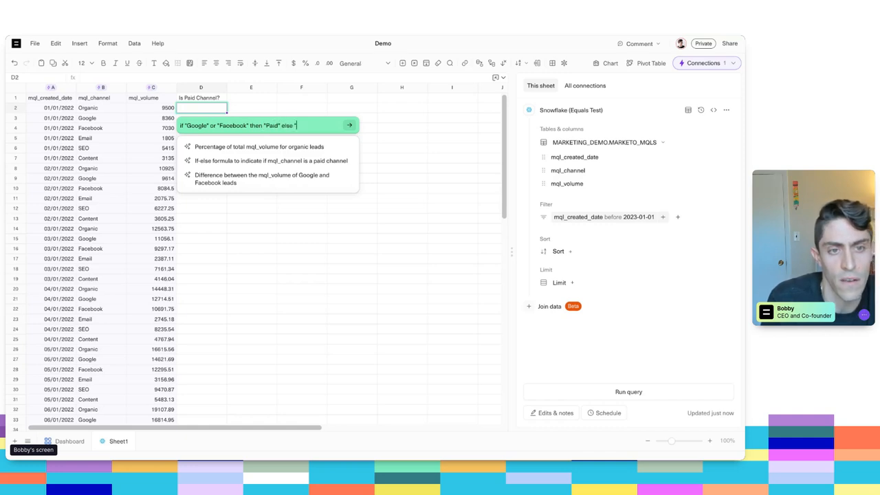
text(n-Paid")
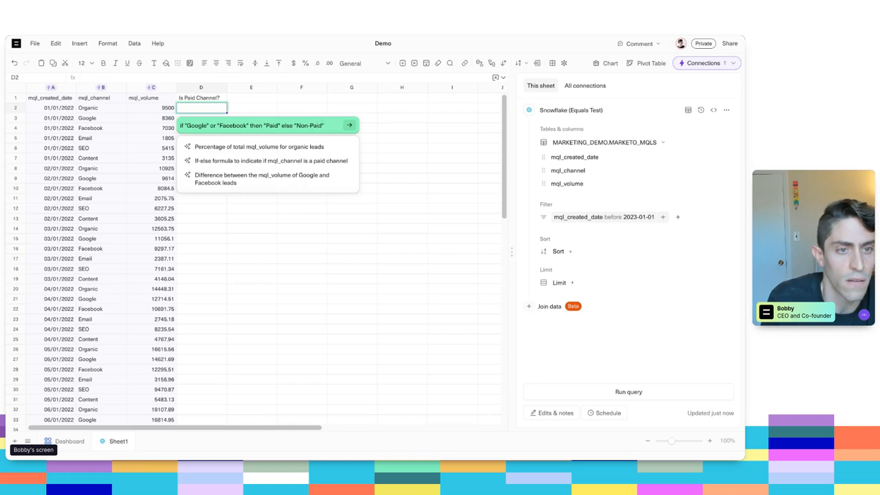
key(Return)
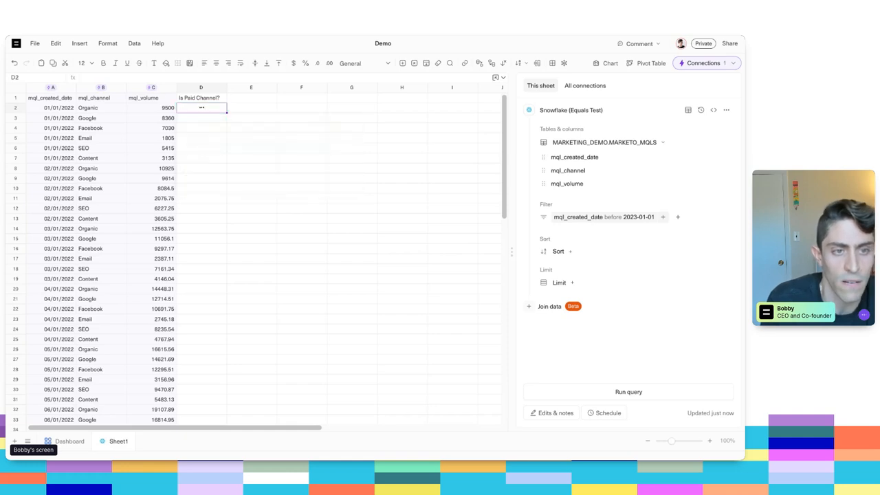
- Examine the generated formula in D2 and the paid-channel flags down to the last data row
key(Return)
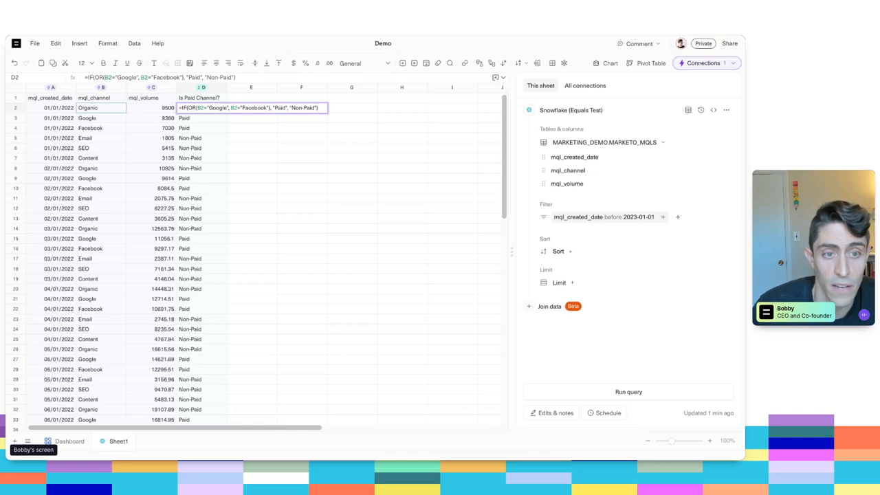
key(Escape)
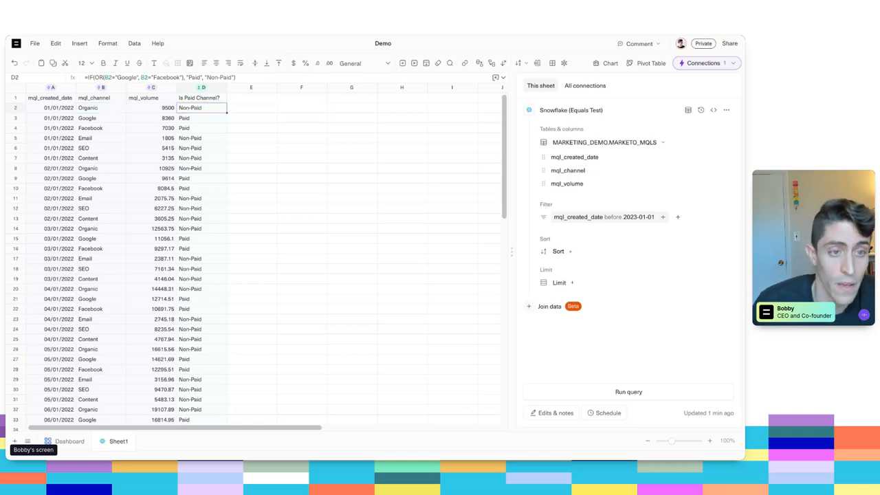
key(ctrl+Down)
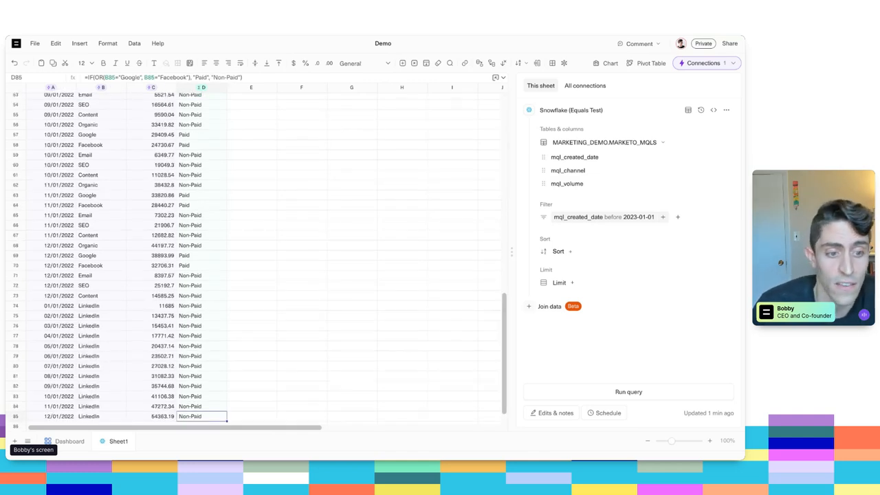
key(ctrl+Up)
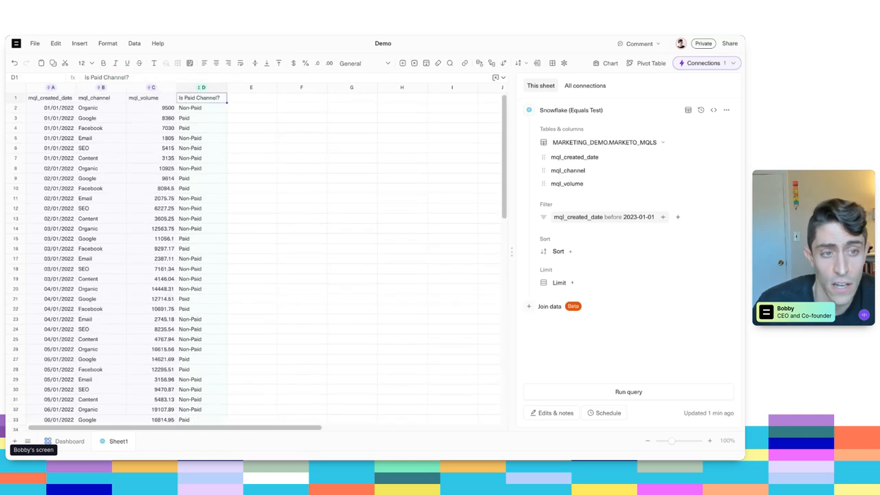
key(ctrl+Down)
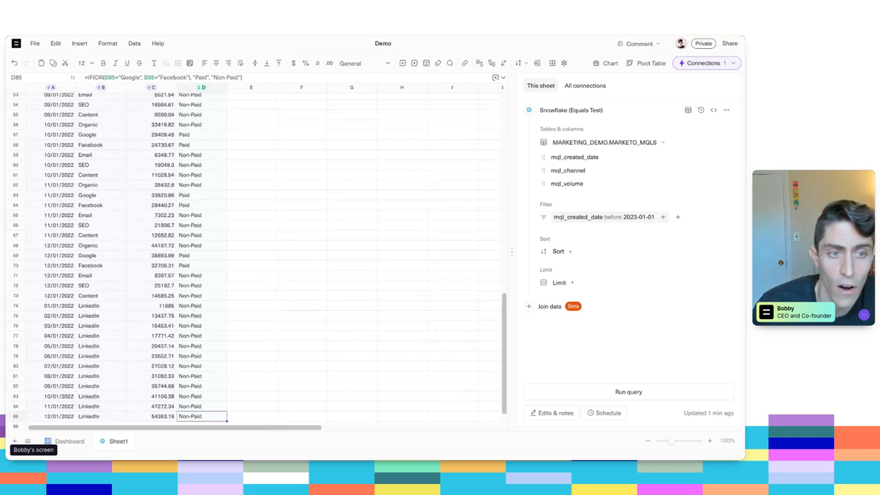
scroll(176, 276, down, 1)
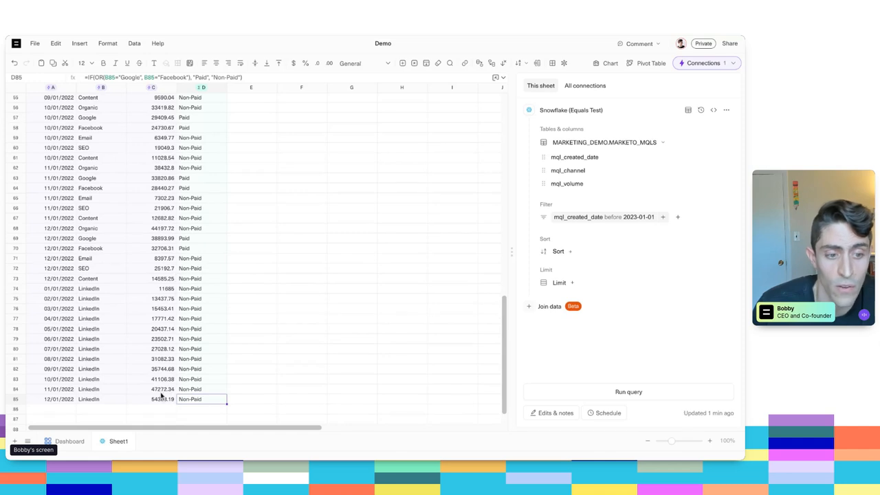
scroll(204, 355, down, 2)
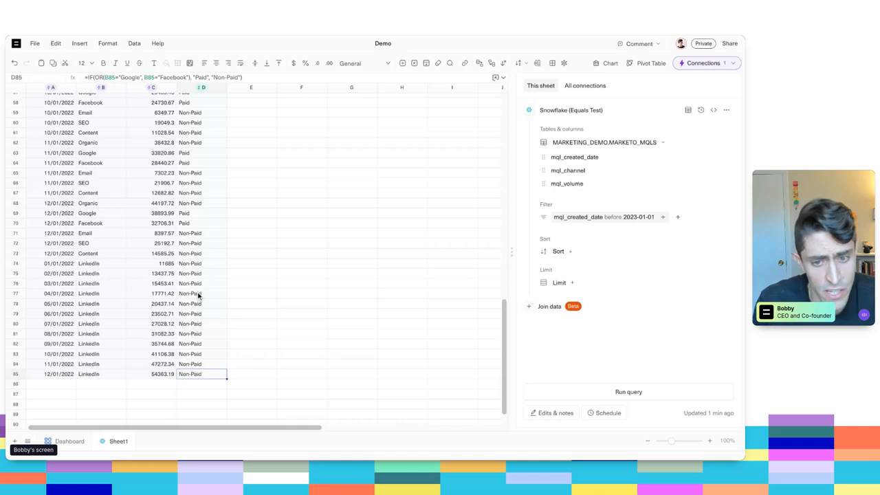
scroll(211, 192, up, 10)
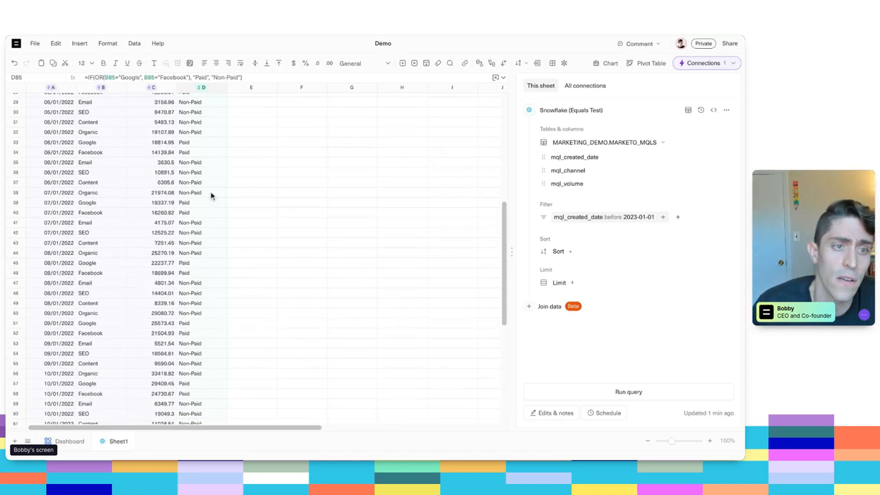
key(ctrl+Up)
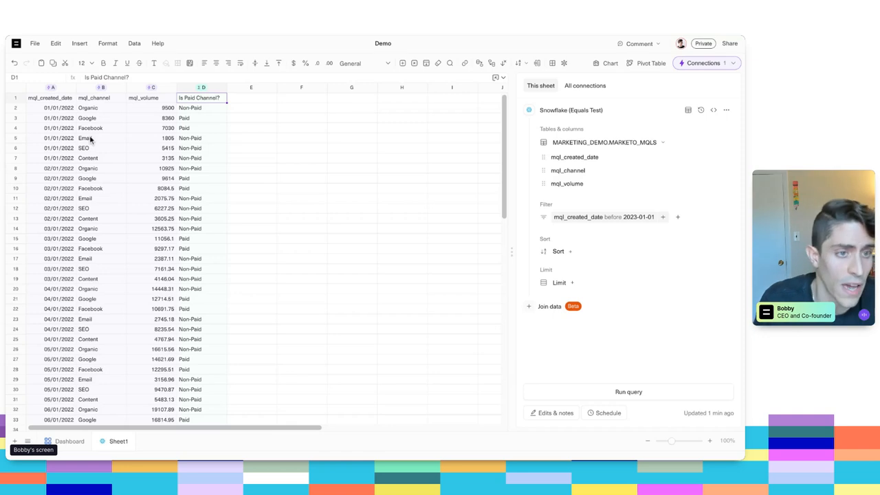
- Insert a pivot table from the full data range A1:D85
key(ctrl+shift+Down)
key(ctrl+shift+Left)
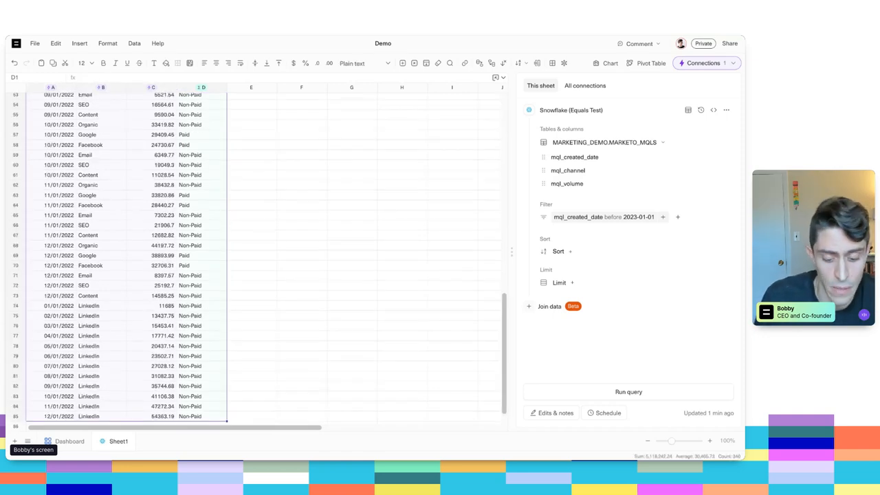
key(ctrl+k)
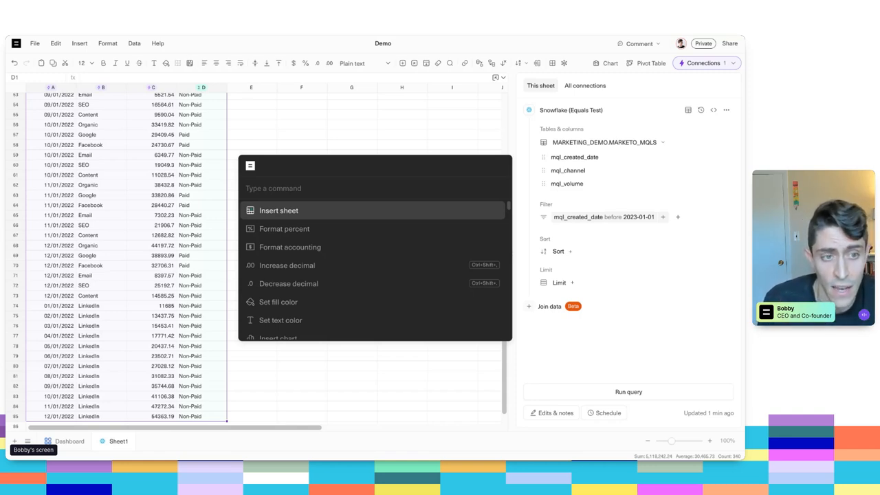
text(pivot)
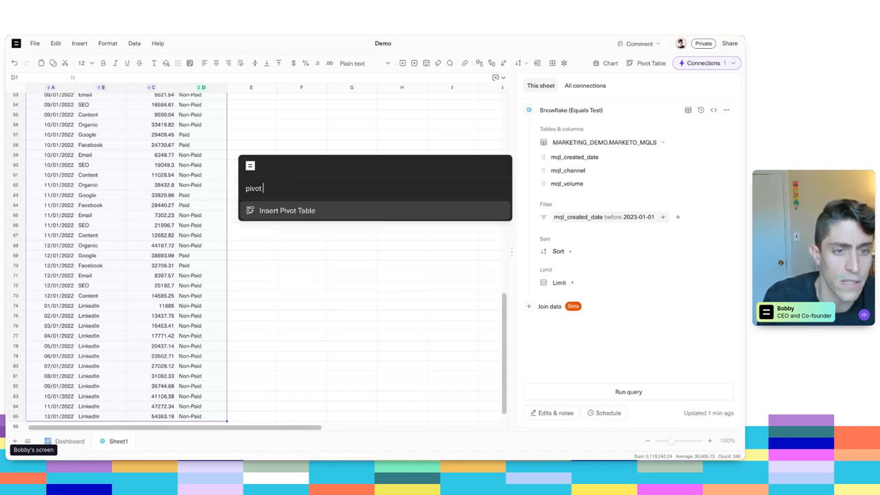
key(Return)
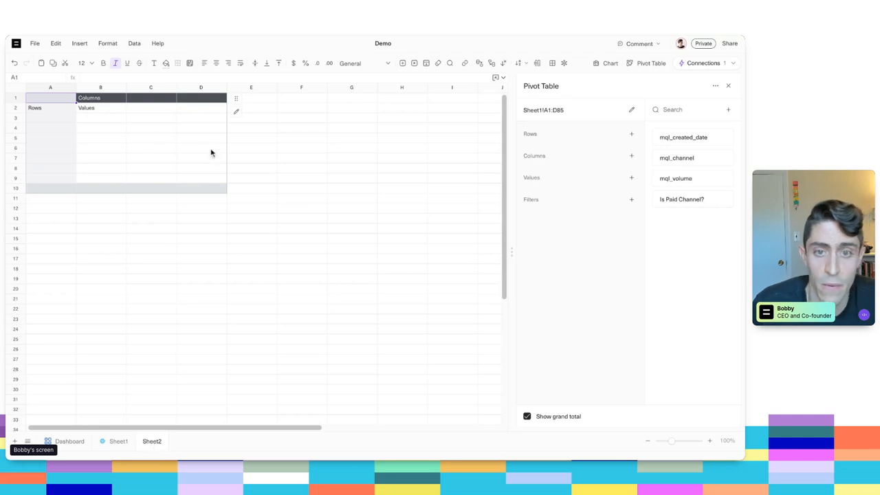
- Set up the pivot table with Is Paid Channel? as rows, mql_created_date as columns and the sum of mql_volume as values
click(699, 136)
click(700, 200)
drag(700, 201, 591, 243)
drag(573, 156, 575, 154)
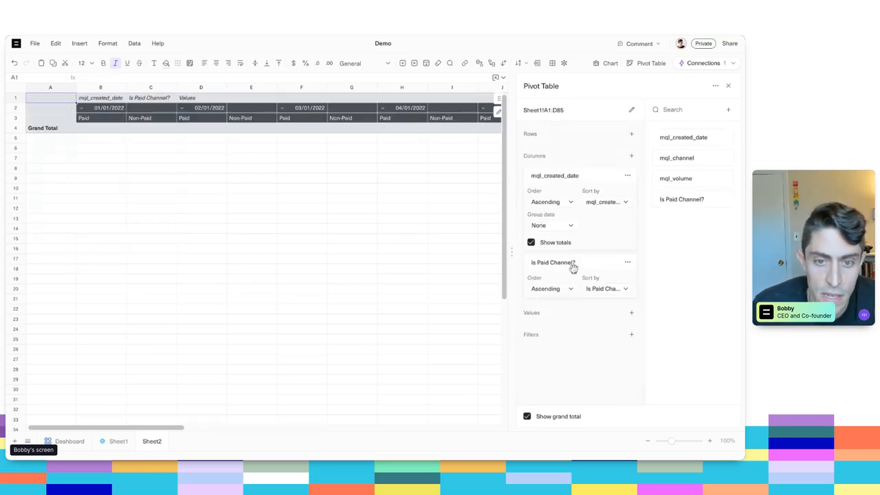
drag(573, 265, 575, 172)
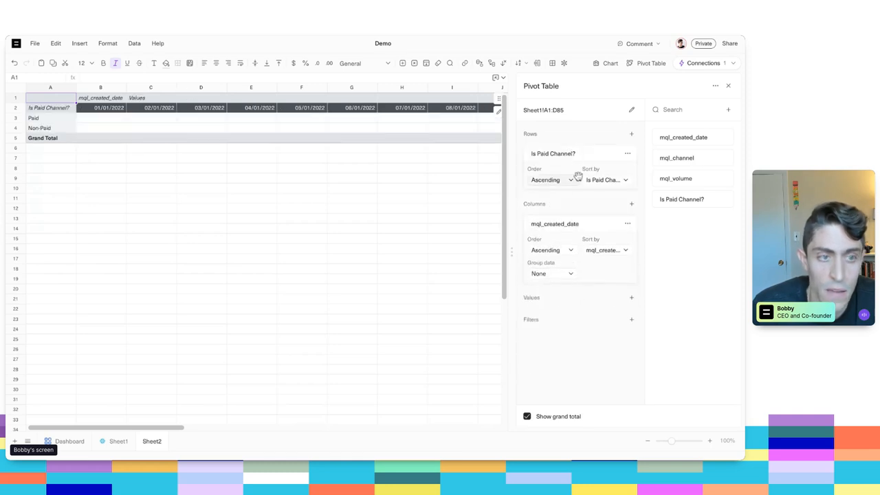
drag(685, 182, 577, 318)
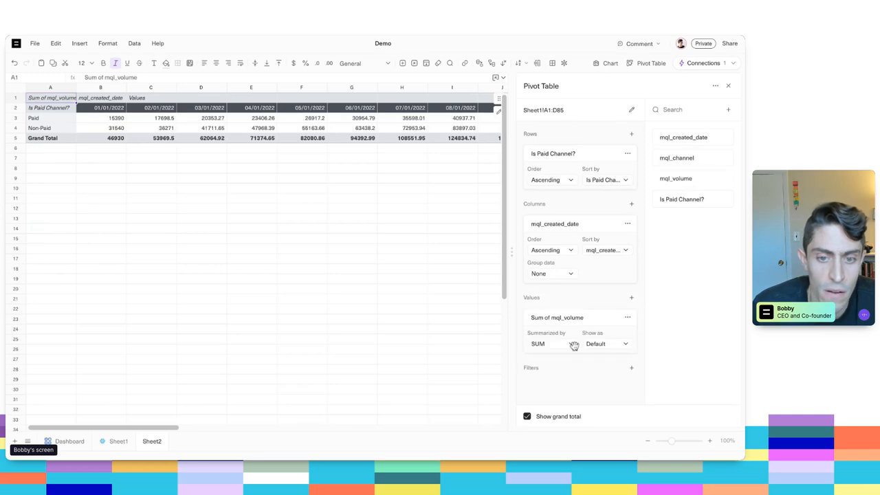
- Turn off the pivot table's grand total and close its editor
click(259, 129)
click(93, 122)
click(526, 416)
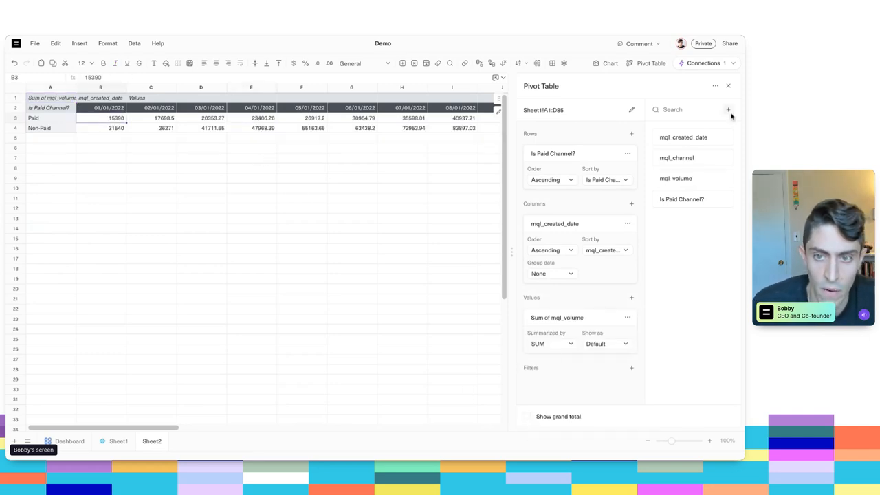
click(727, 86)
- Format the pivot table values in B3:M4 as numbers without decimal places
key(ctrl+shift+Down)
key(ctrl+k)
text(number)
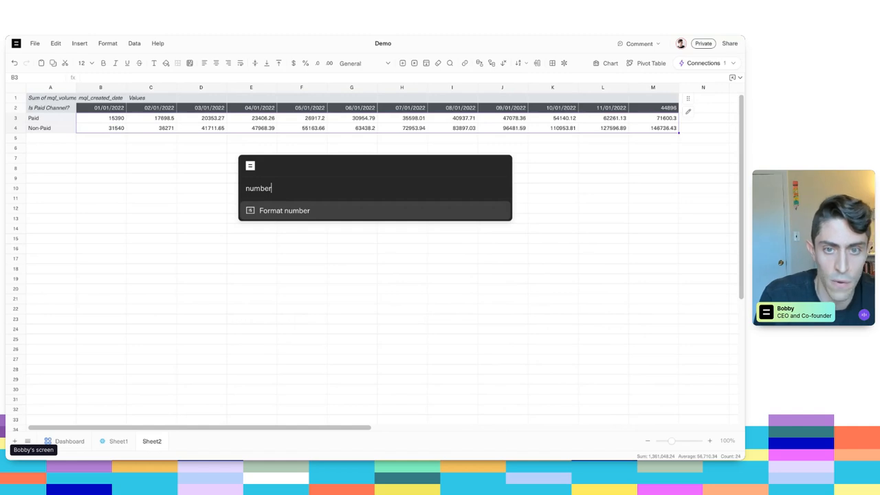
key(Return)
key(ctrl+shift+comma)
key(Left)
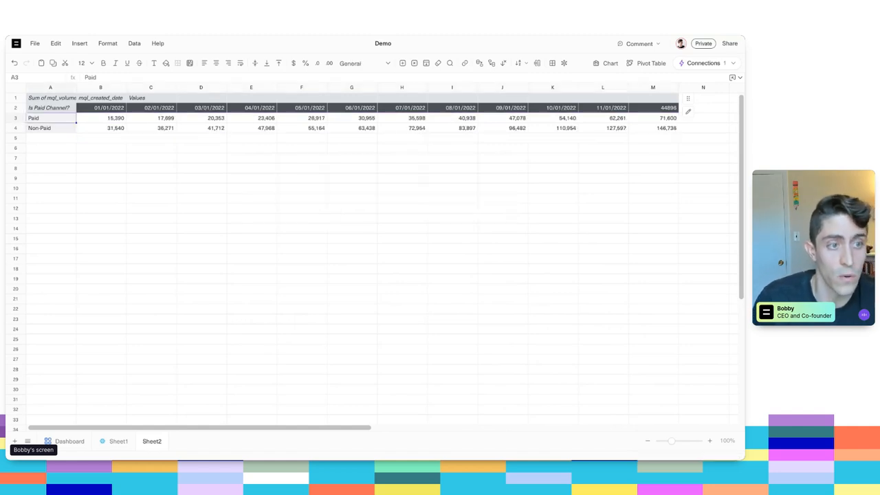
- Insert a line chart of A2:M4, close its settings and place the chart directly below the pivot table
key(Down)
key(Up)
key(Right)
key(Up)
key(Left)
key(ctrl+shift+Right)
key(ctrl+shift+Down)
key(ctrl+k)
text(char)
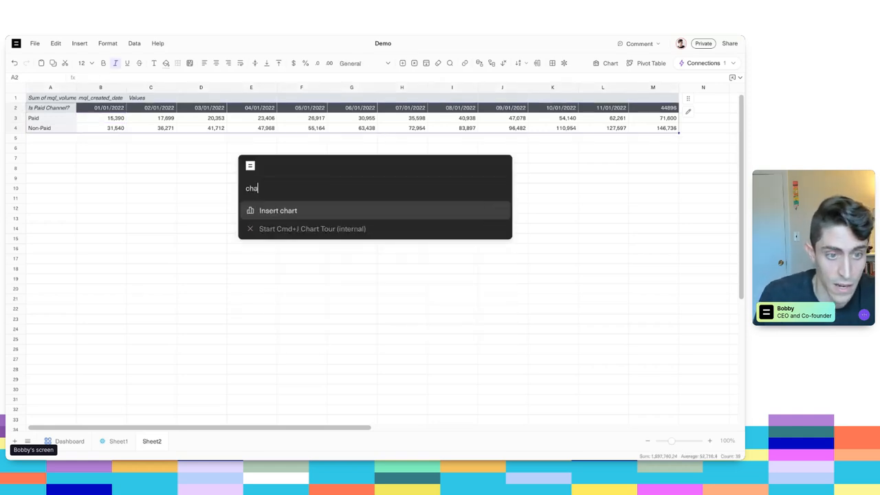
key(Return)
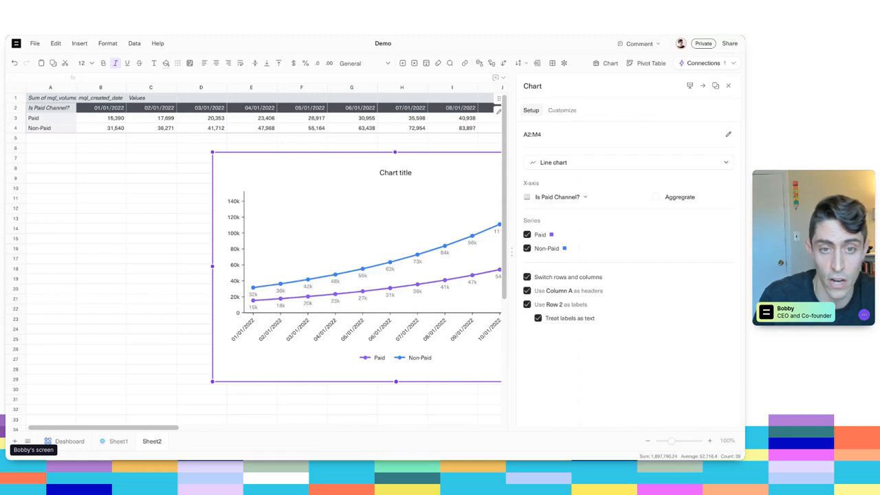
click(728, 86)
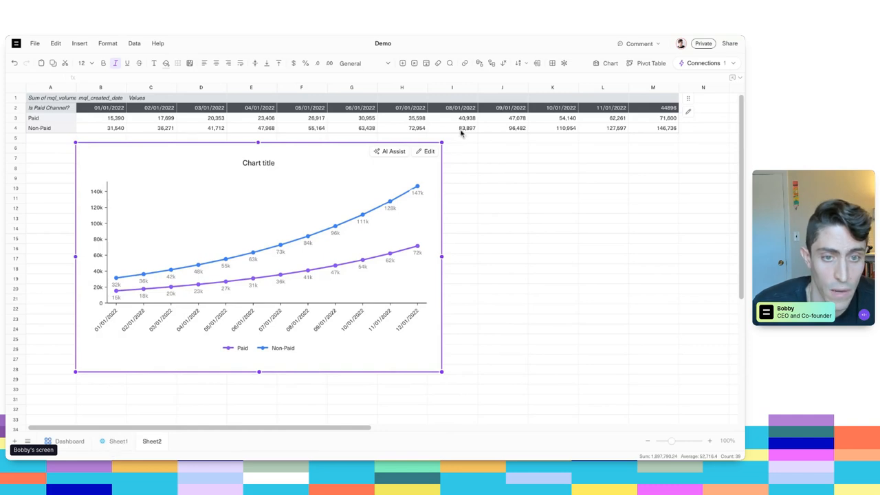
drag(326, 169, 327, 171)
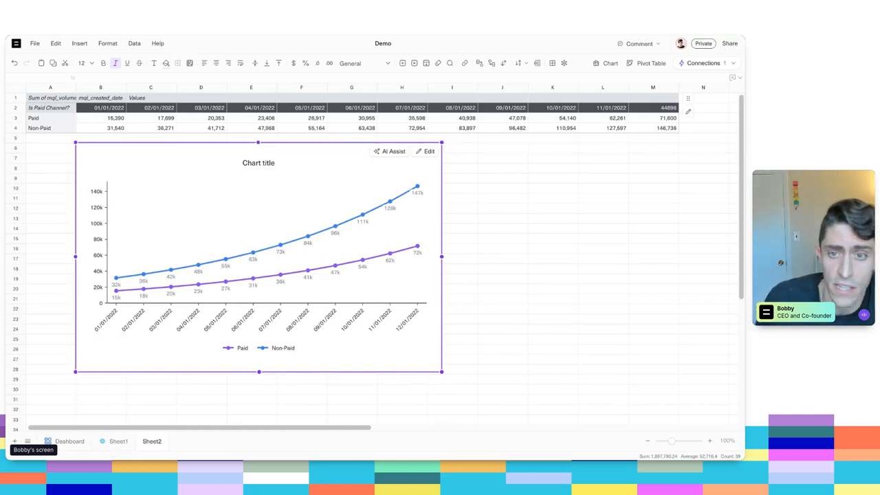
- Format the last date header of the pivot table, cell M2, as a short date
click(663, 108)
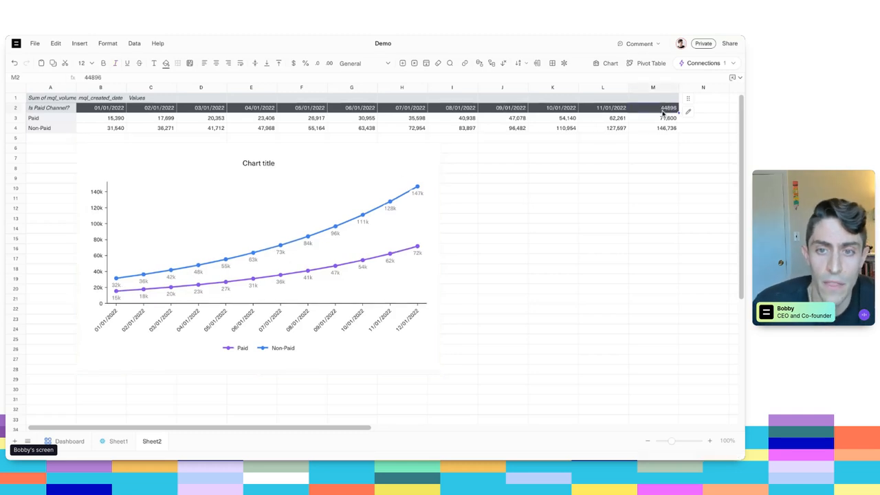
key(ctrl+k)
text(short)
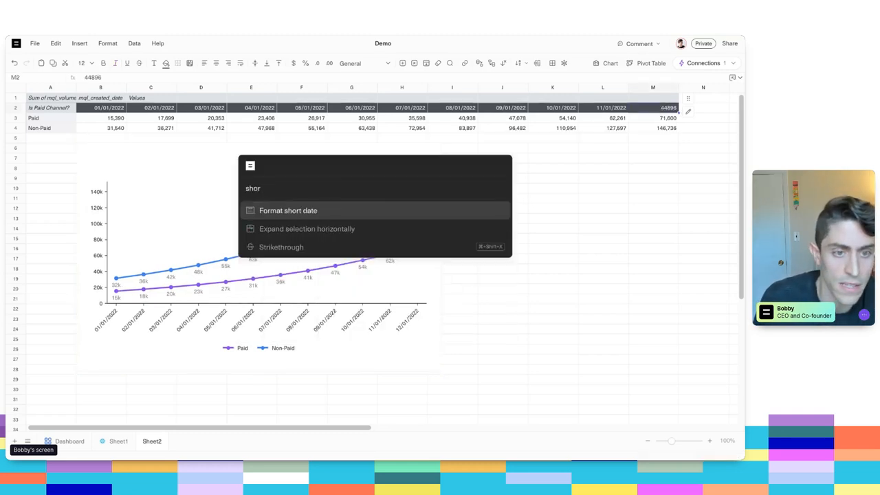
key(Return)
click(678, 198)
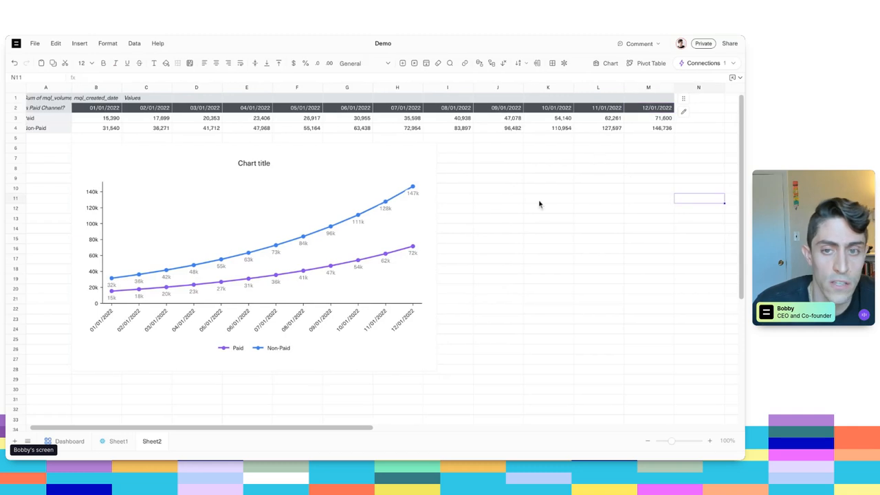
- Review the Snowflake source rows in Sheet1 against the pivot table and line chart in Sheet2
click(109, 441)
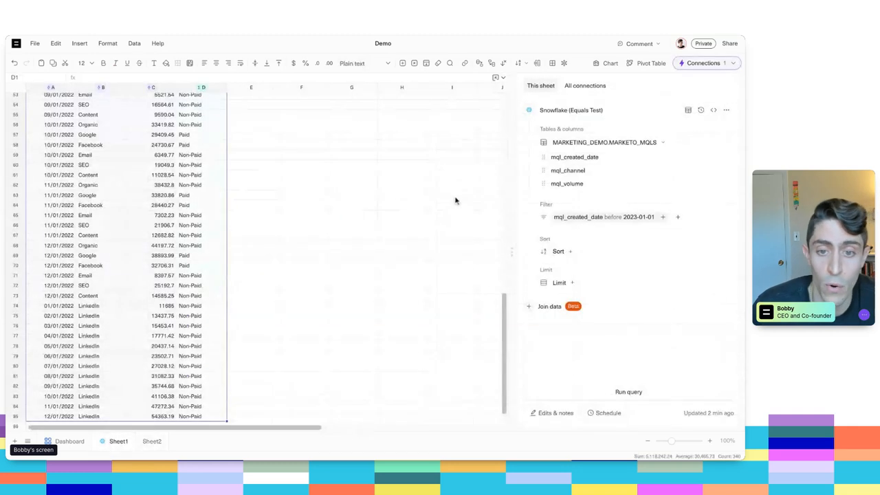
click(152, 441)
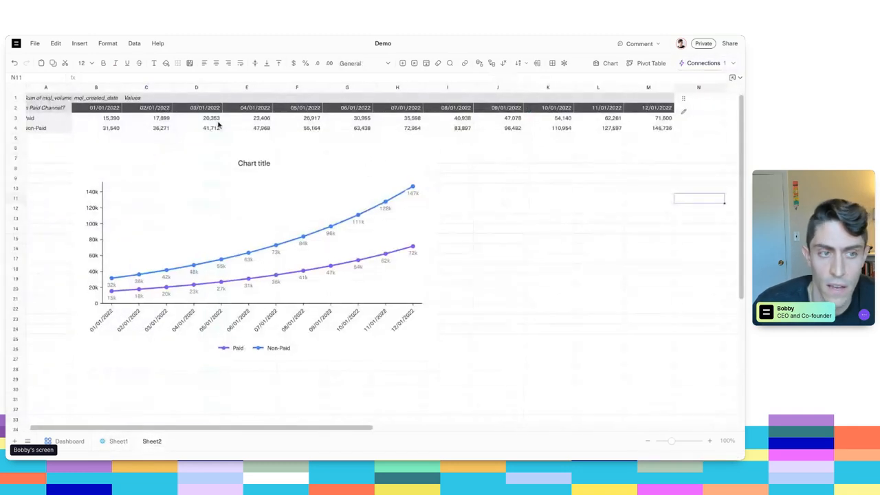
click(89, 112)
key(ctrl+shift+Right)
key(ctrl+shift+Down)
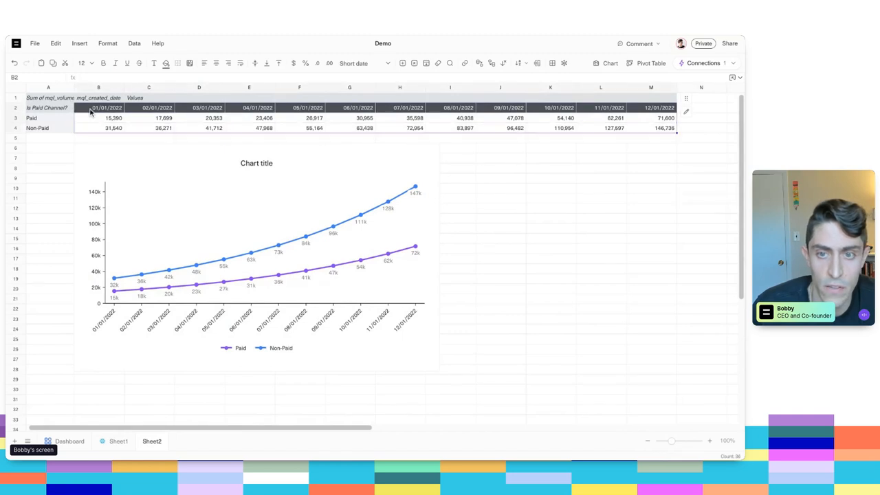
click(407, 174)
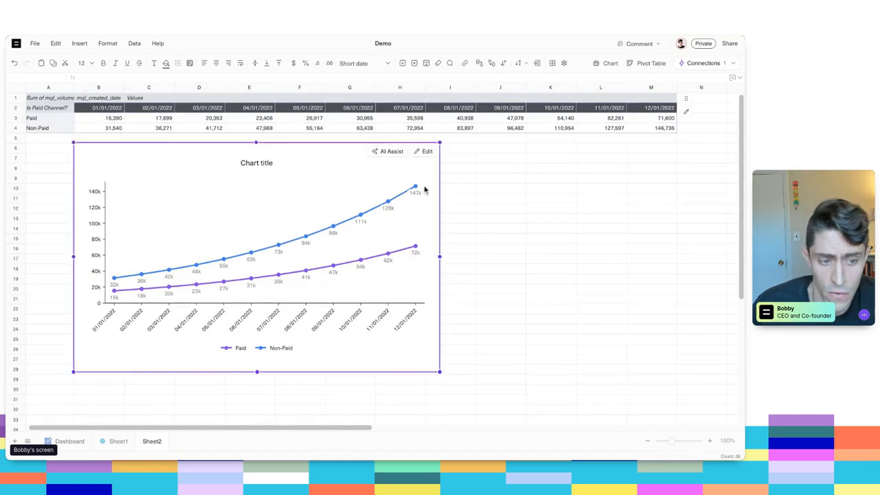
click(115, 441)
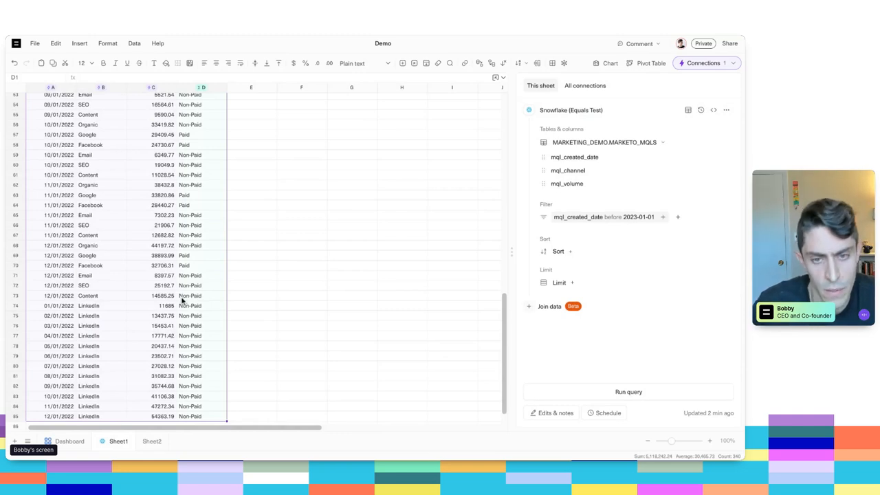
click(164, 274)
scroll(161, 262, up, 10)
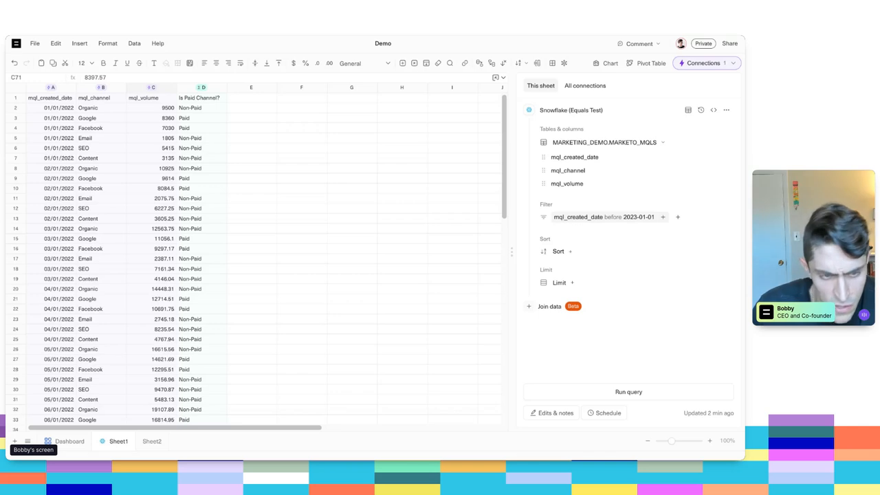
click(161, 260)
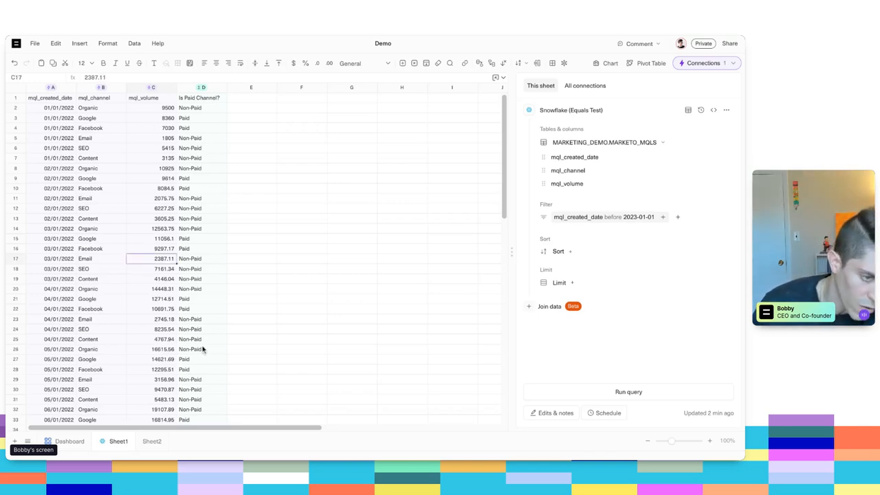
click(151, 441)
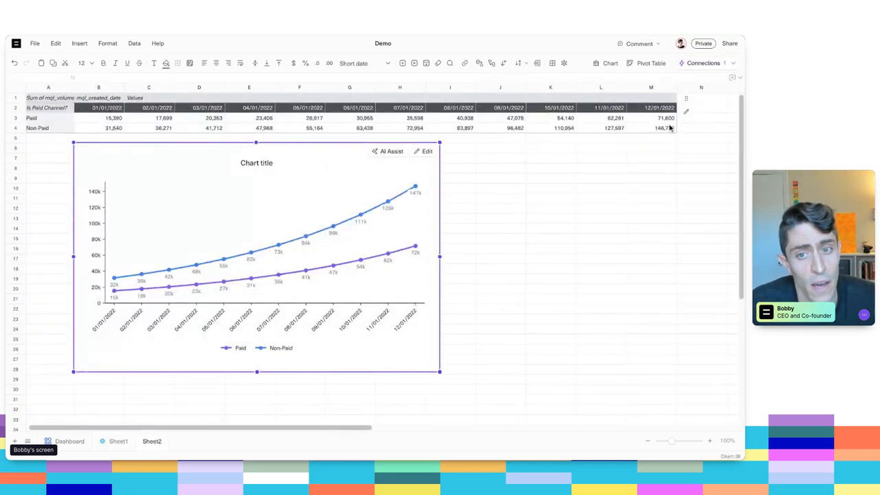
scroll(374, 257, left, 1)
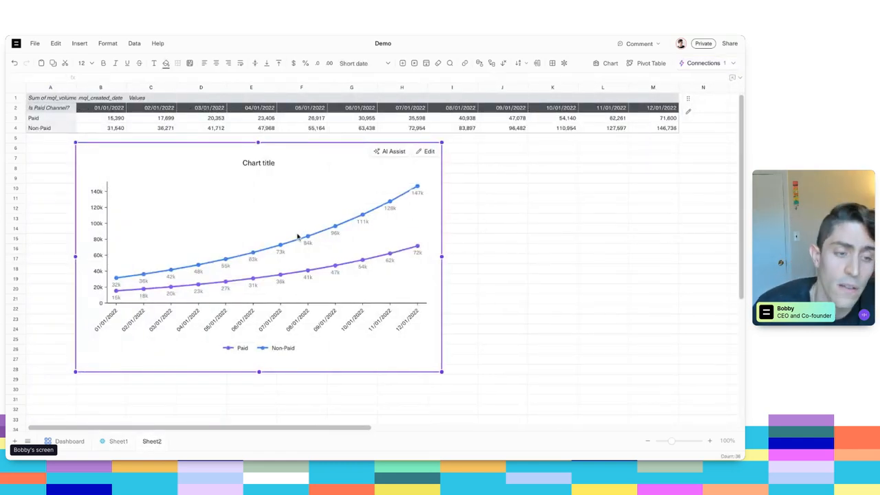
- Change the Snowflake query filter in Sheet1 to mql_created_date before 2023-02-01 and rerun the query
click(113, 441)
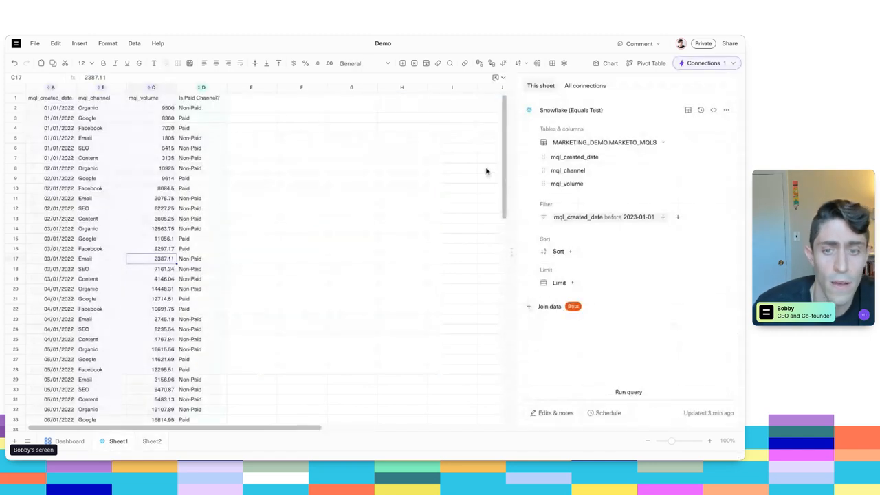
click(629, 219)
click(581, 319)
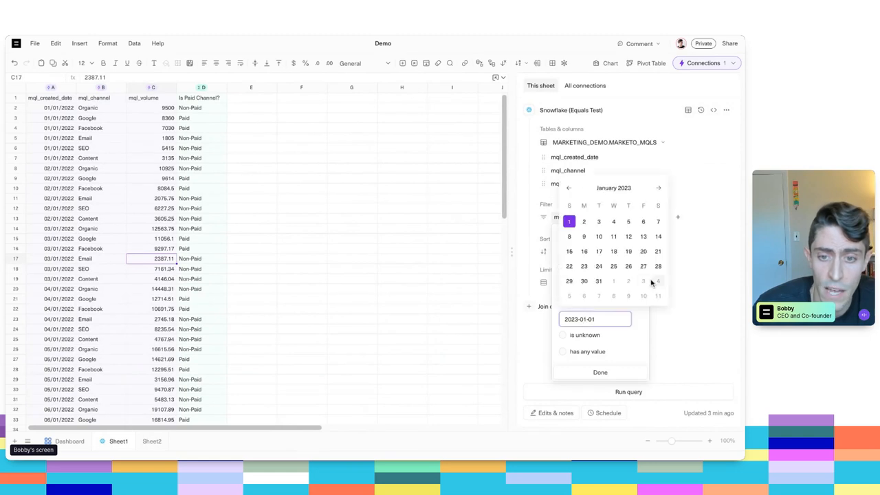
click(614, 283)
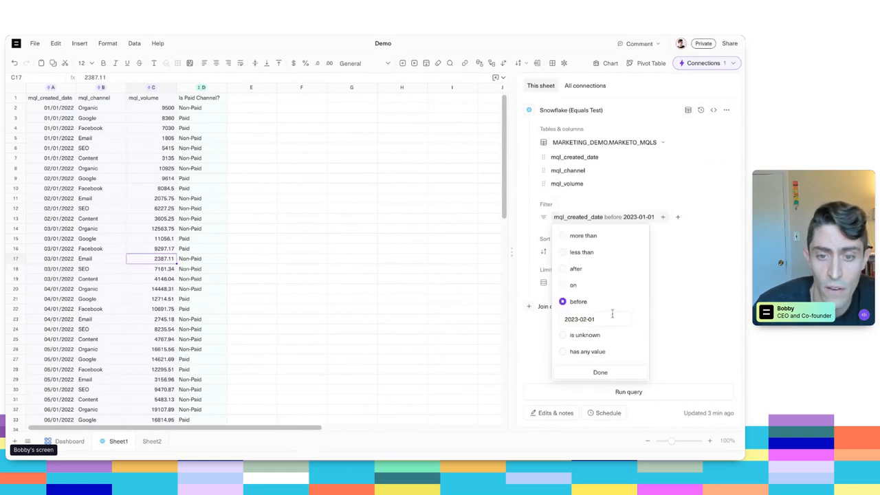
click(599, 373)
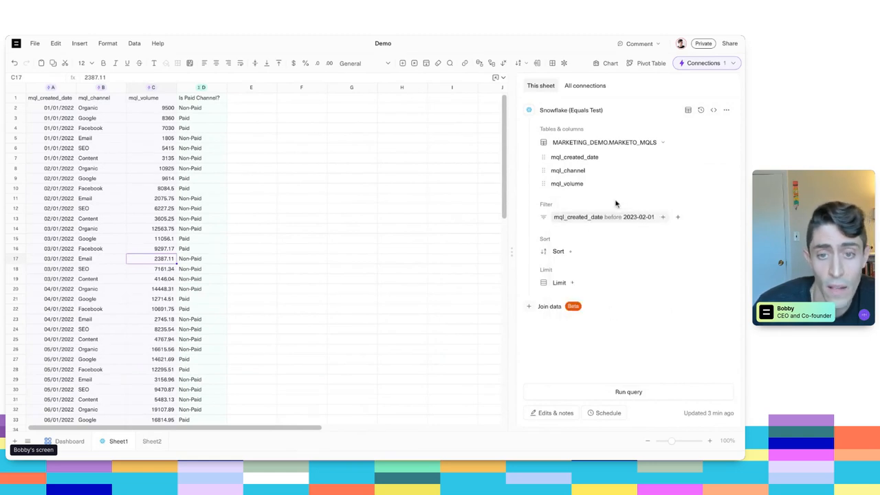
click(621, 393)
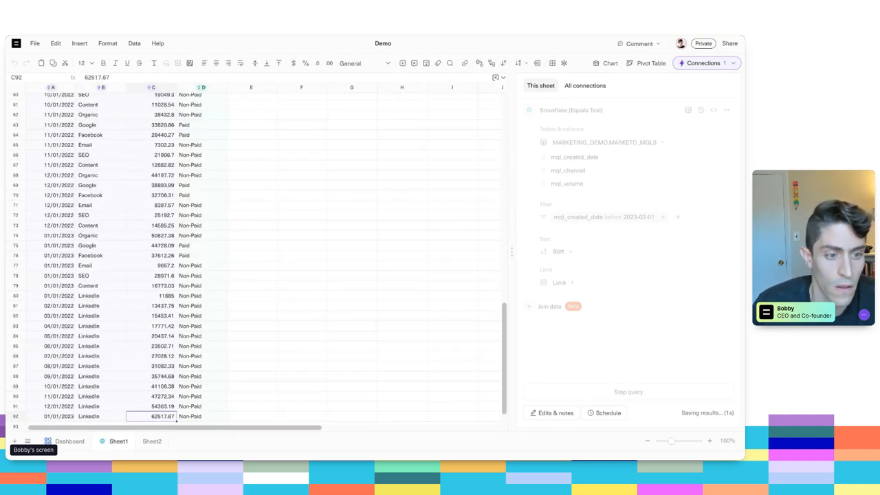
- Examine the refreshed rows and Is Paid Channel? formula at the end of Sheet1, and the January 2023 data in Sheet2's pivot table and chart
scroll(251, 257, down, 1)
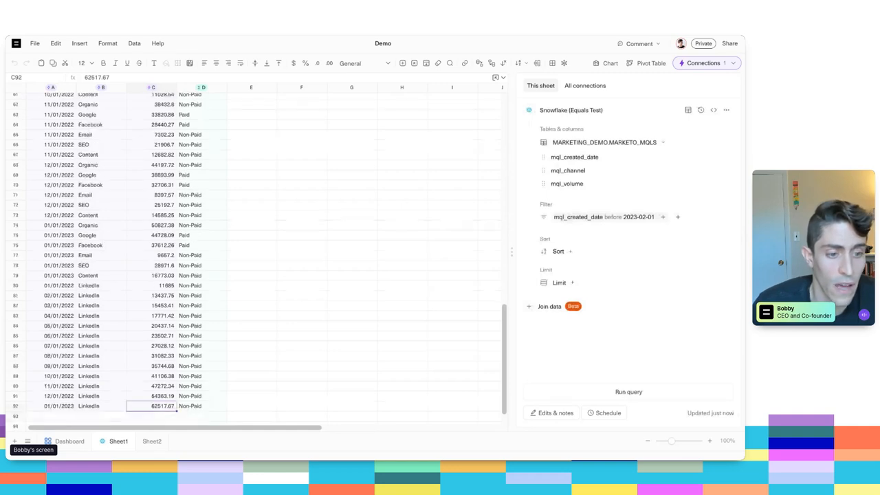
click(201, 406)
click(152, 442)
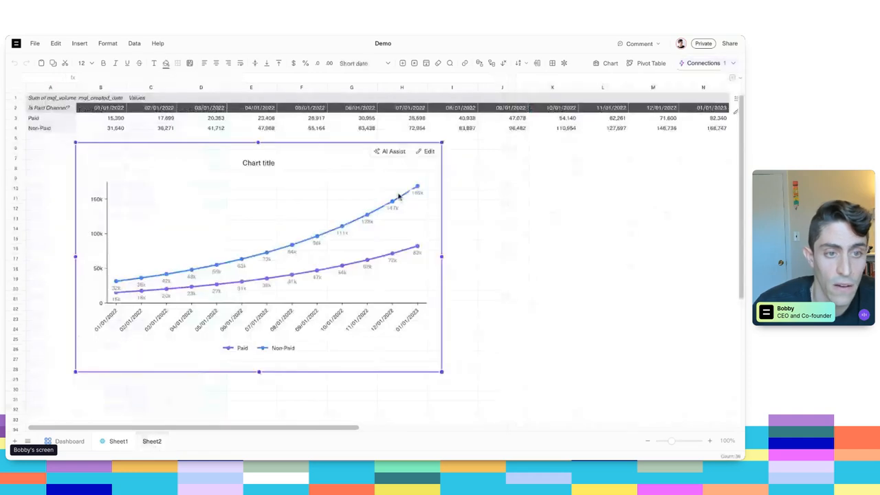
click(628, 119)
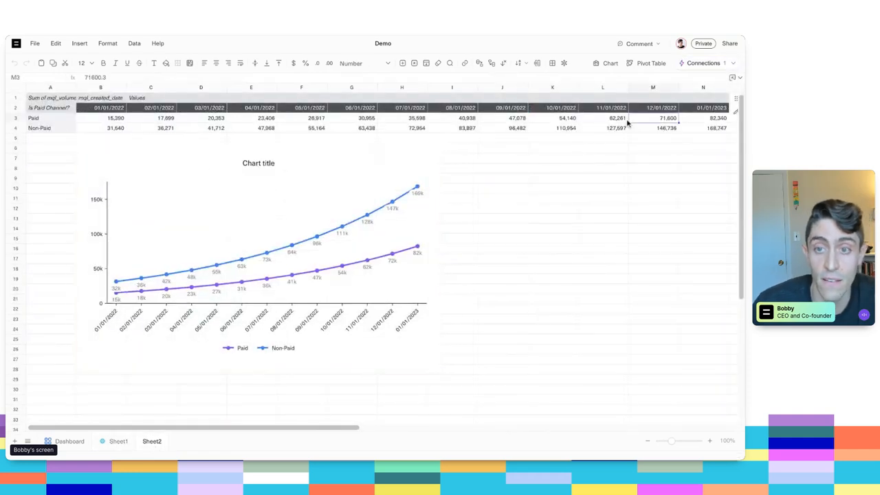
click(691, 88)
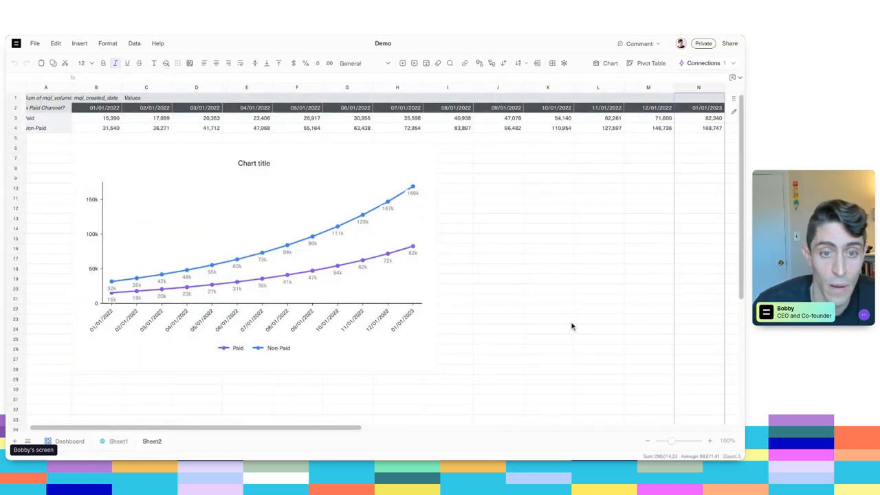
click(359, 187)
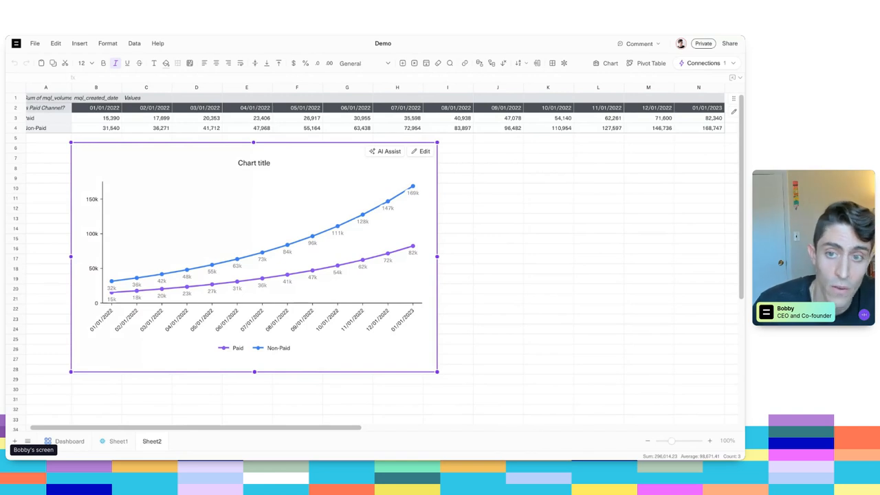
click(632, 129)
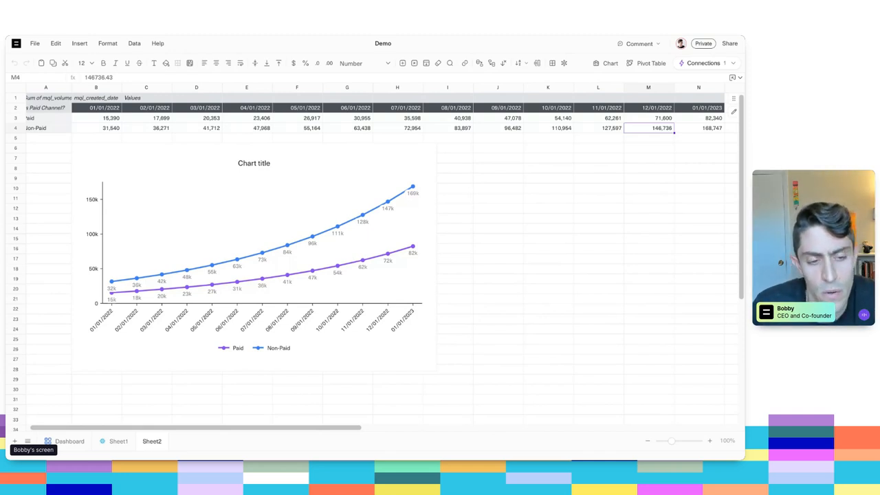
click(119, 440)
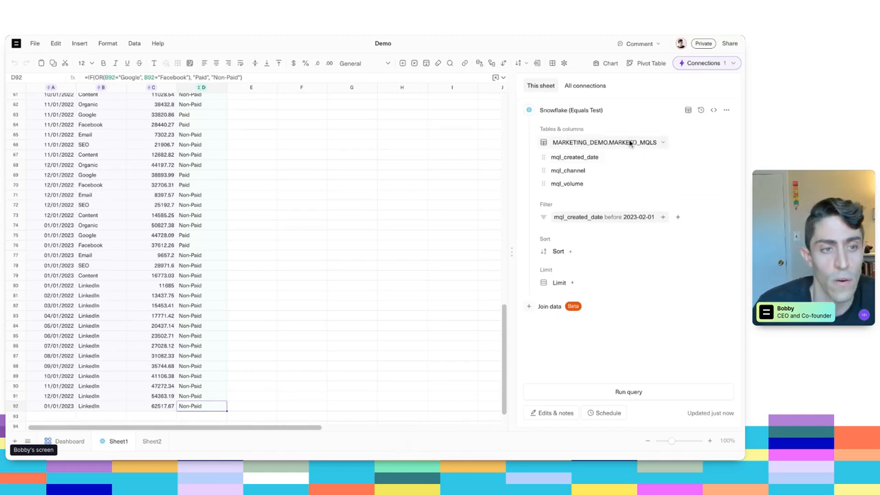
click(152, 440)
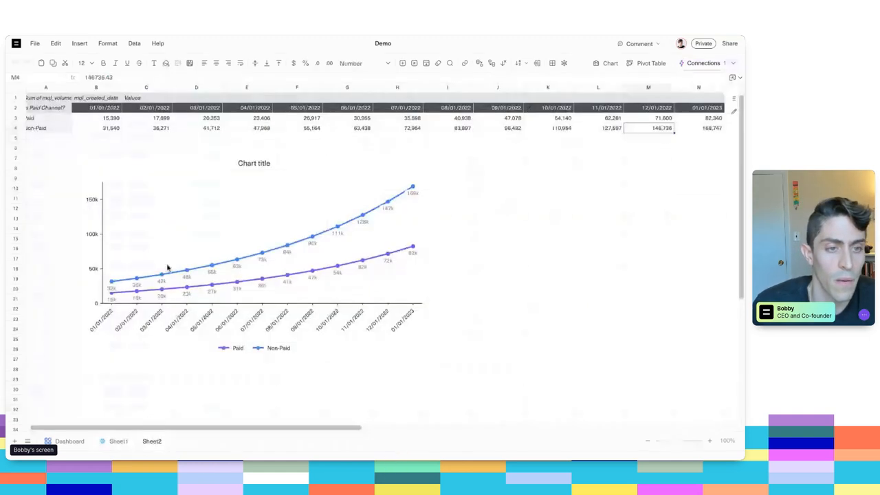
click(405, 110)
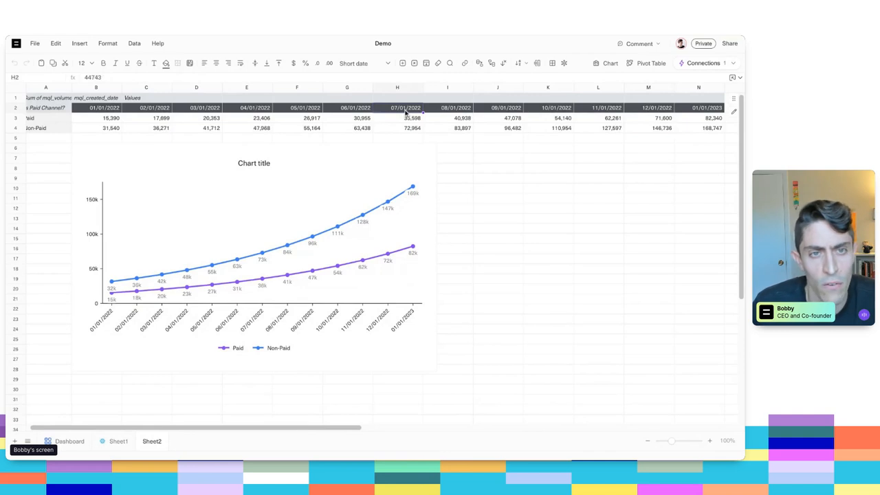
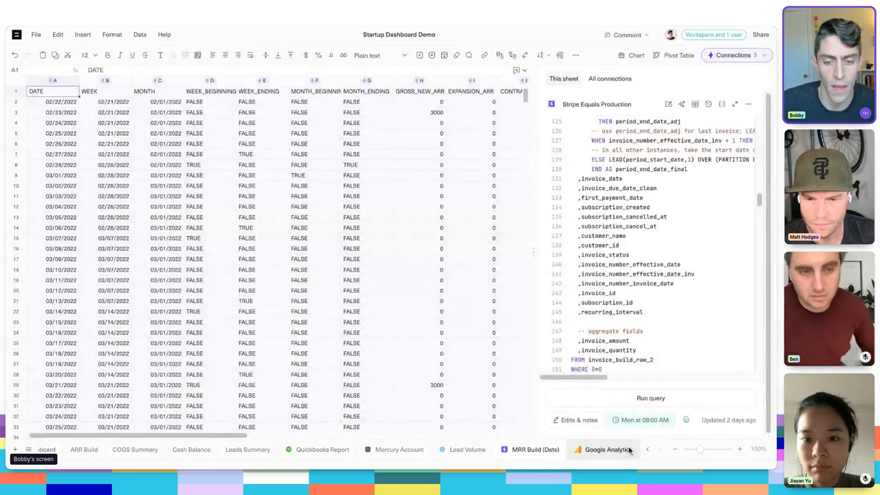
- Ask the AI assistant on the Google Analytics sheet to explain its SQL query
click(608, 448)
key(ctrl+a)
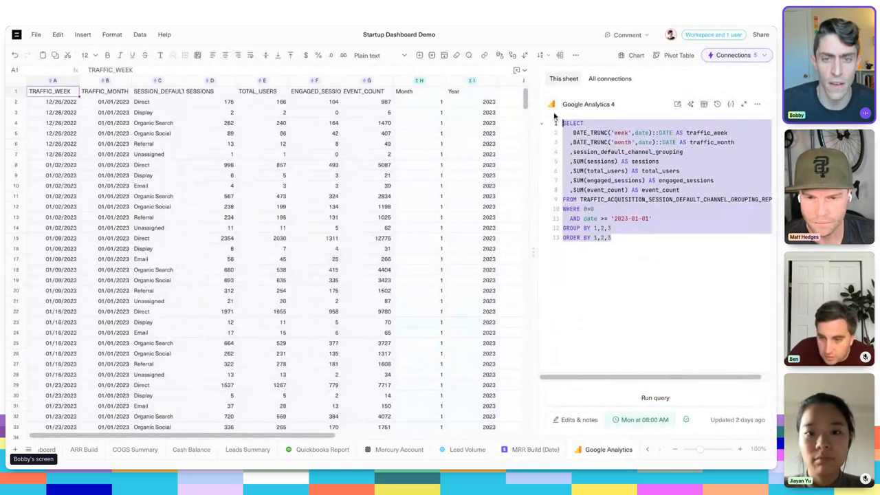
click(621, 301)
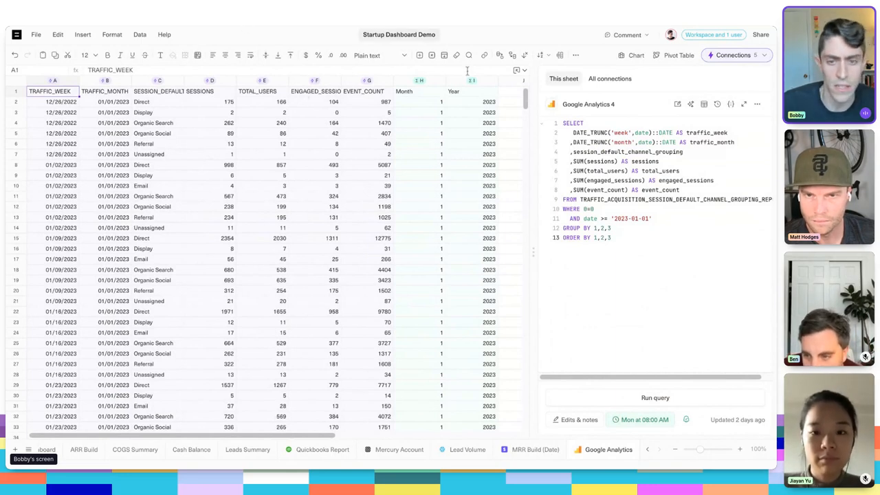
key(ctrl+k)
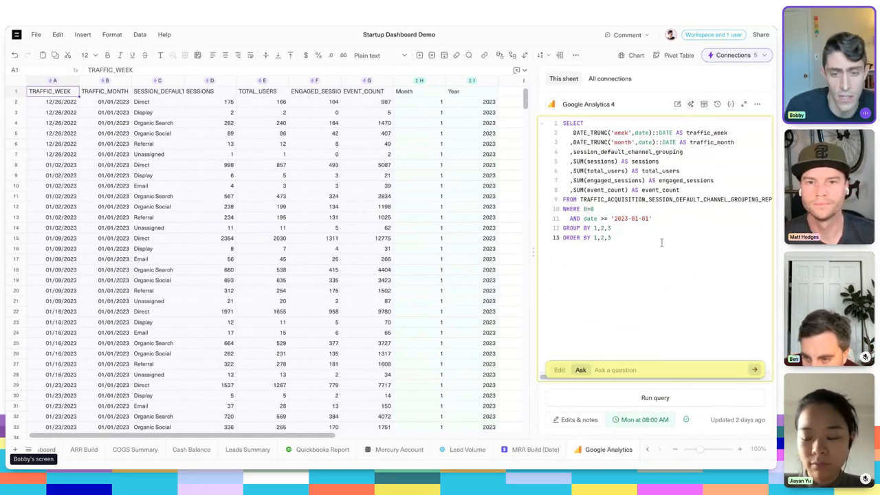
text(explain)
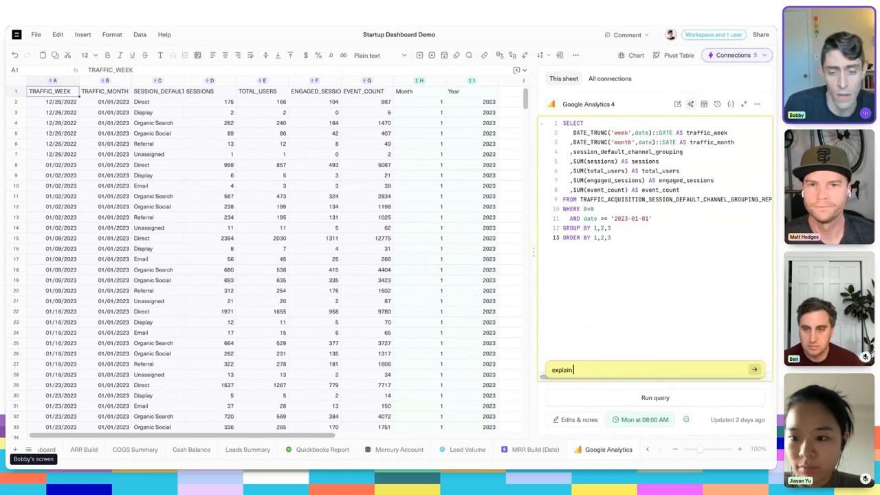
text( this query to m)
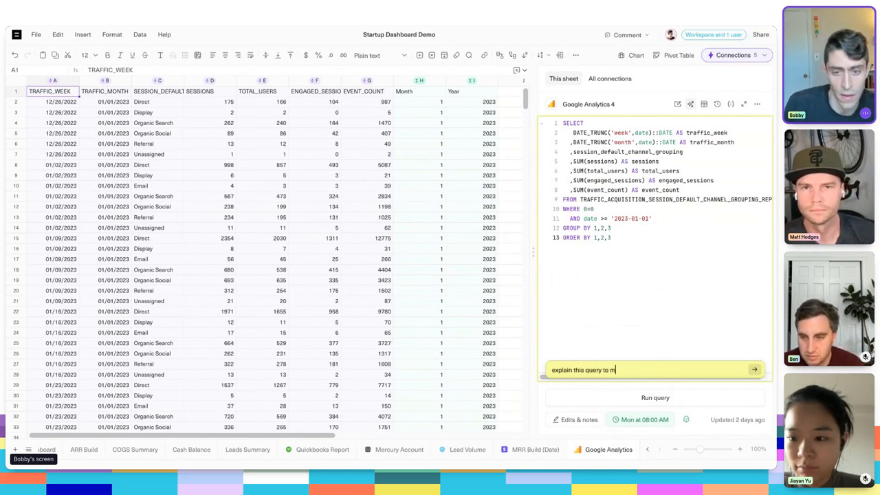
key(Return)
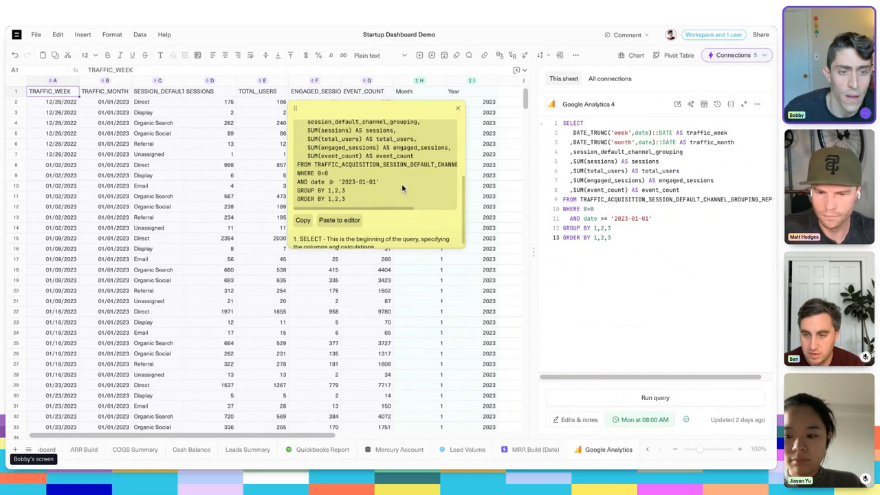
- Read through the AI explanation of the query clause by clause down to GROUP BY and close it
drag(339, 221, 439, 221)
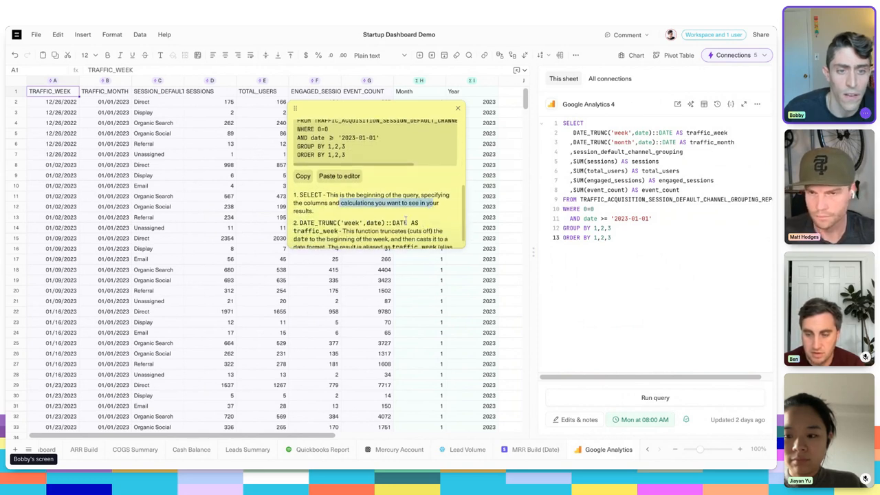
drag(342, 195, 324, 183)
click(431, 210)
scroll(446, 217, down, 1)
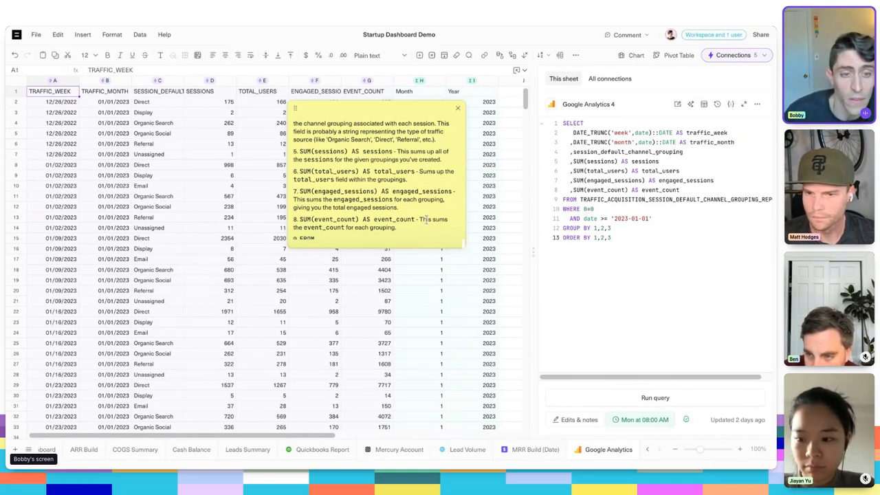
scroll(421, 172, down, 3)
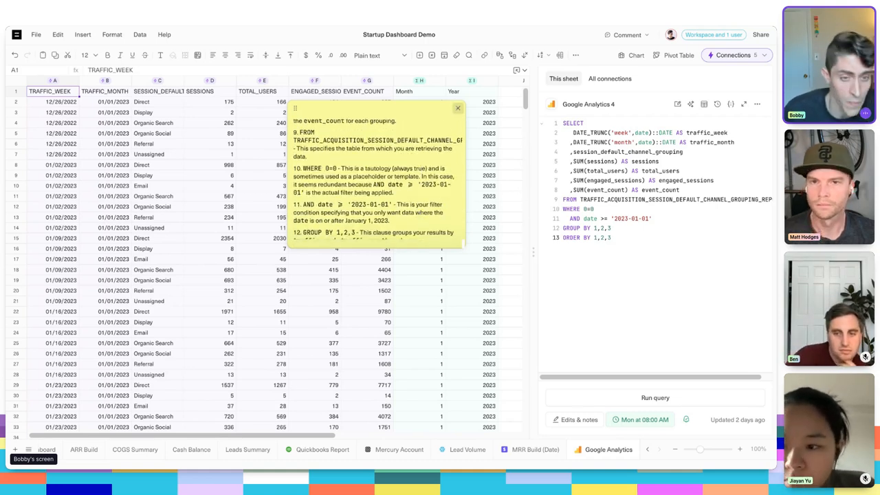
click(458, 110)
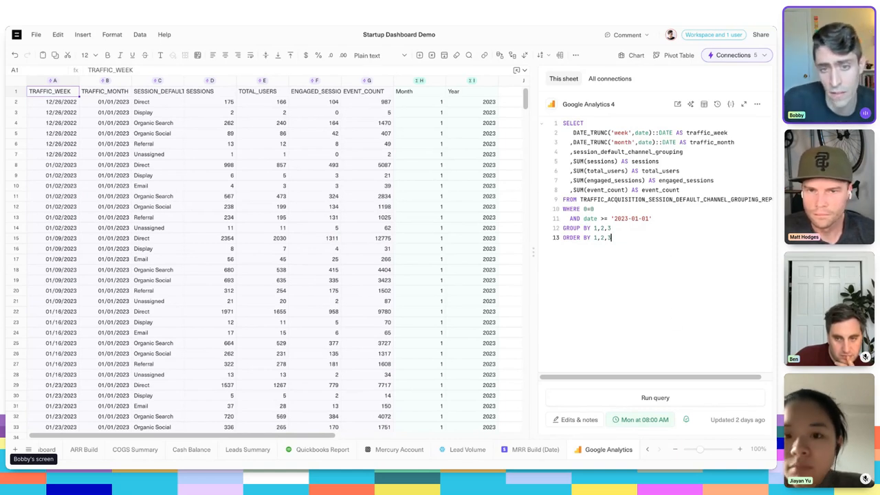
- Add a new sheet and connect it to the Snowflake (Equals Test) datasource using the SQL Editor
click(12, 448)
click(679, 172)
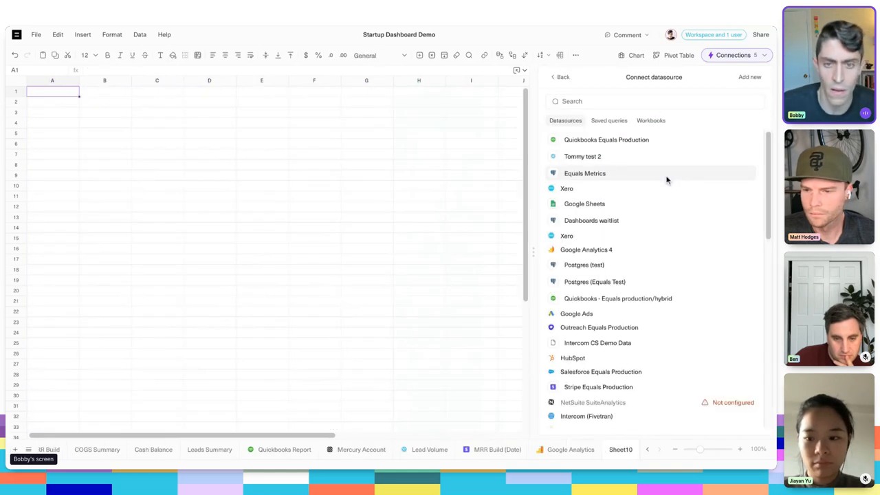
click(628, 101)
text(snow)
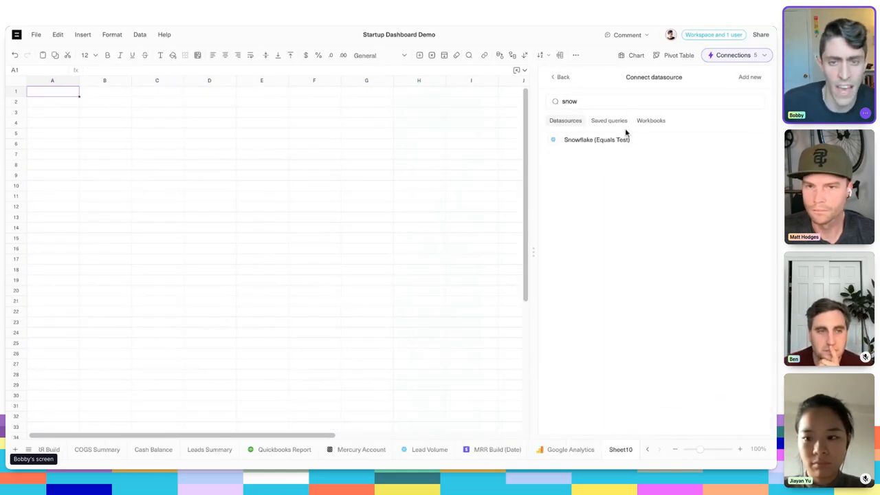
click(620, 139)
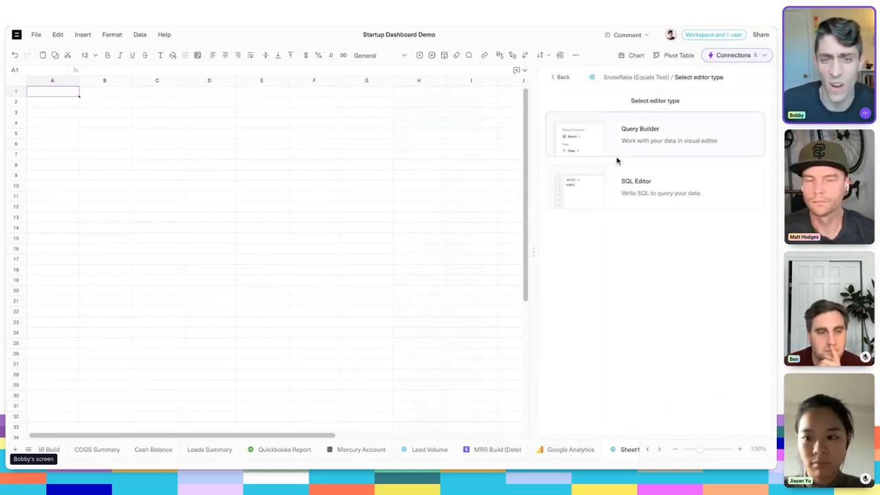
click(640, 184)
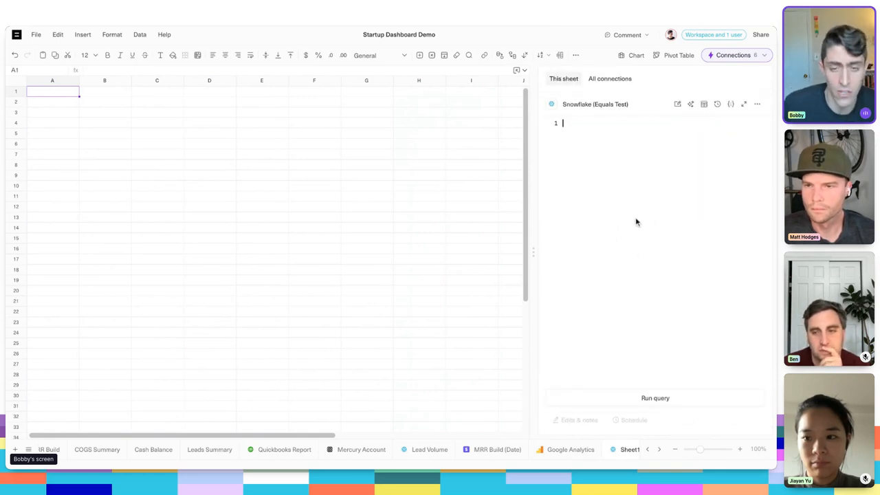
- Generate the SQL with the AI prompt "write me a query that pulls in mqls by channel and month" and check the selected columns
key(super+j)
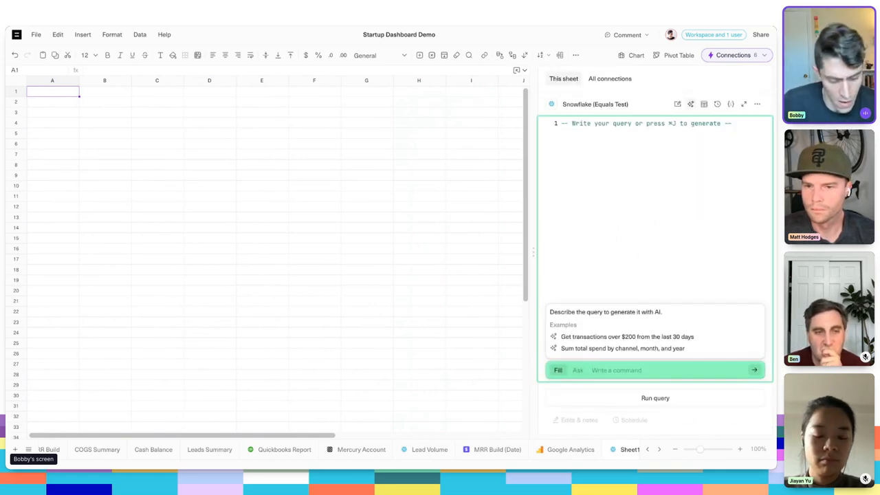
text(write me a query that p)
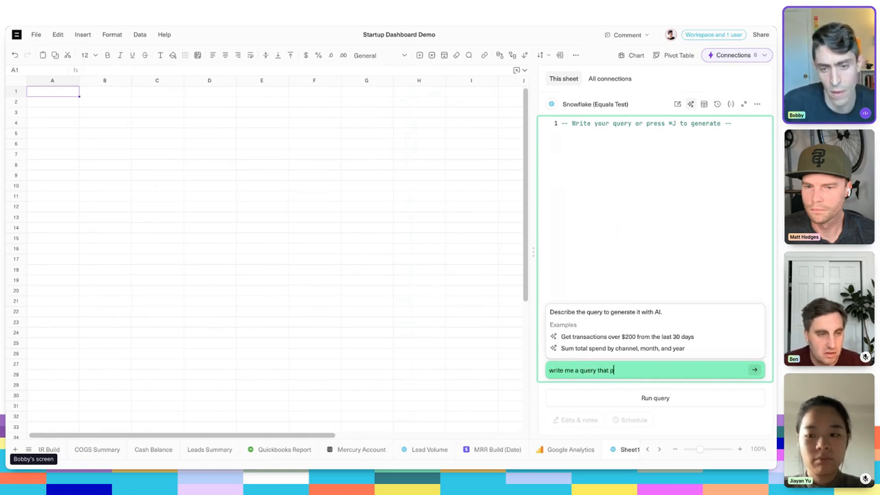
text(ulls in )
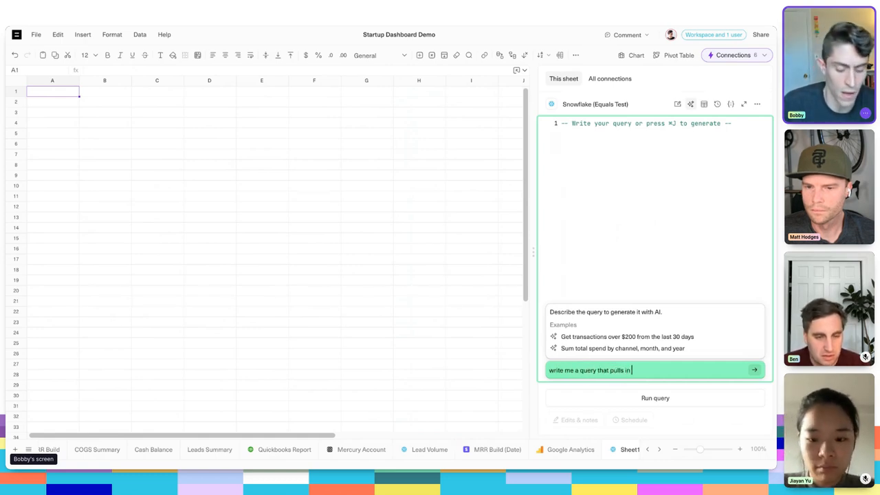
text(mqls by channel a )
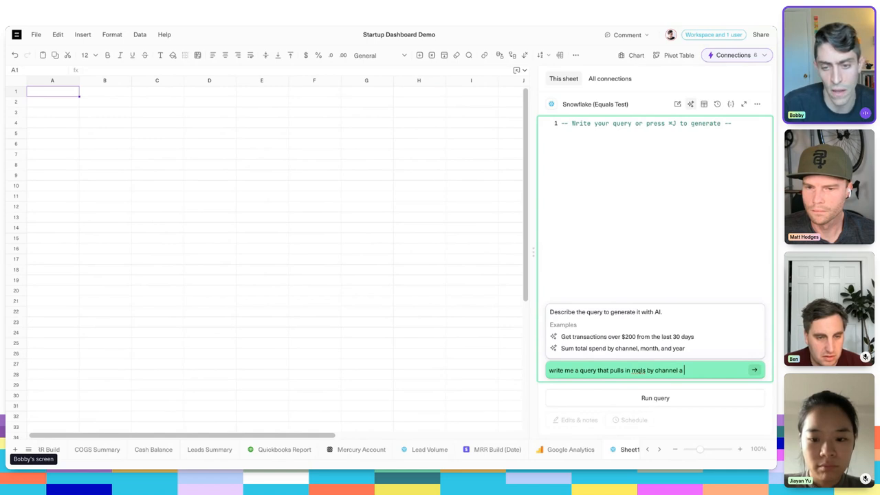
text(nd month)
key(Return)
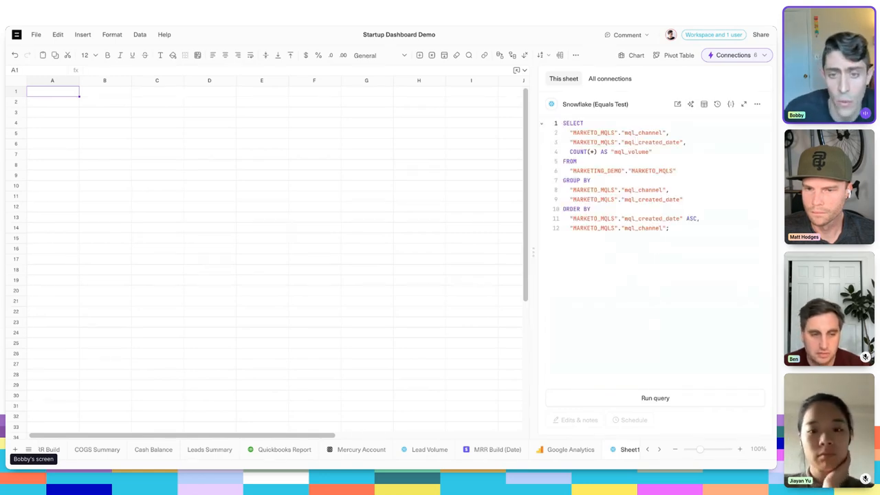
click(676, 154)
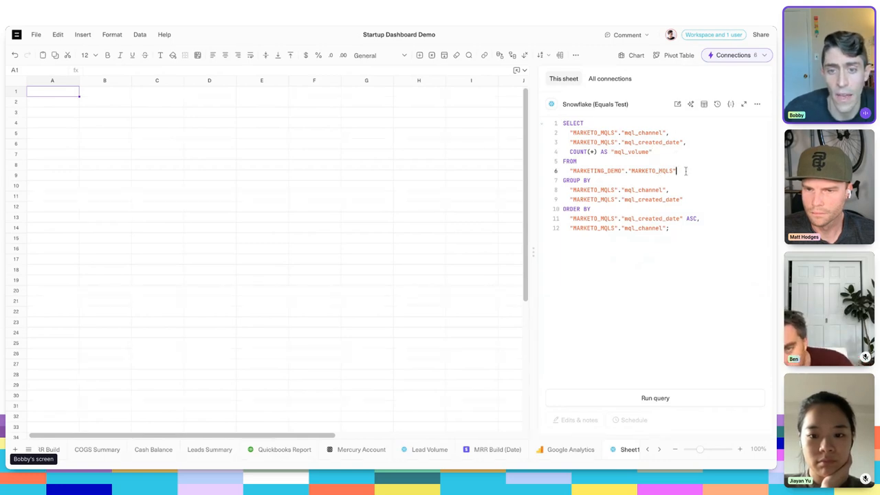
click(687, 199)
drag(686, 134, 603, 134)
drag(693, 143, 597, 143)
click(697, 228)
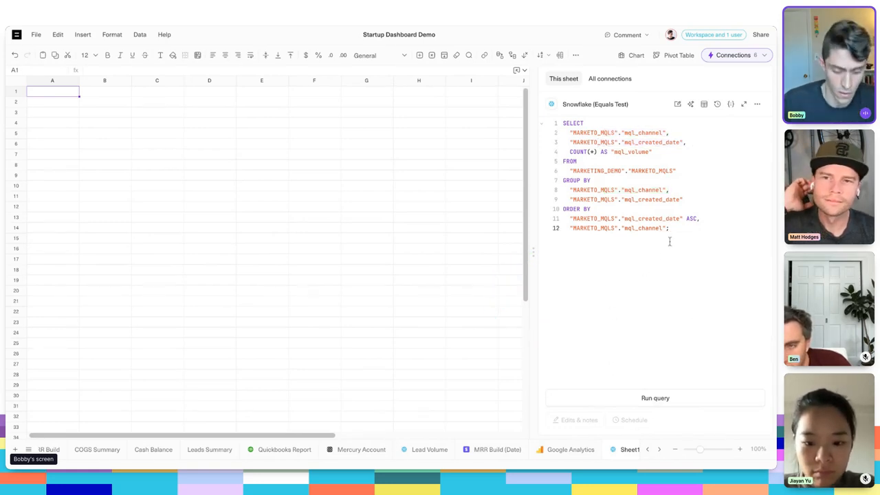
- Have the AI edit the MQL query with the instruction to limit it to data only in 2022
key(ctrl+k)
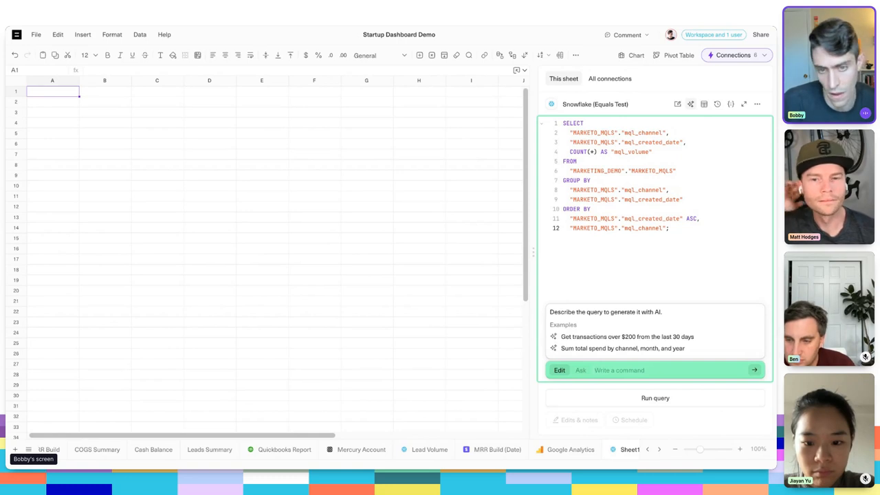
text(limit this )
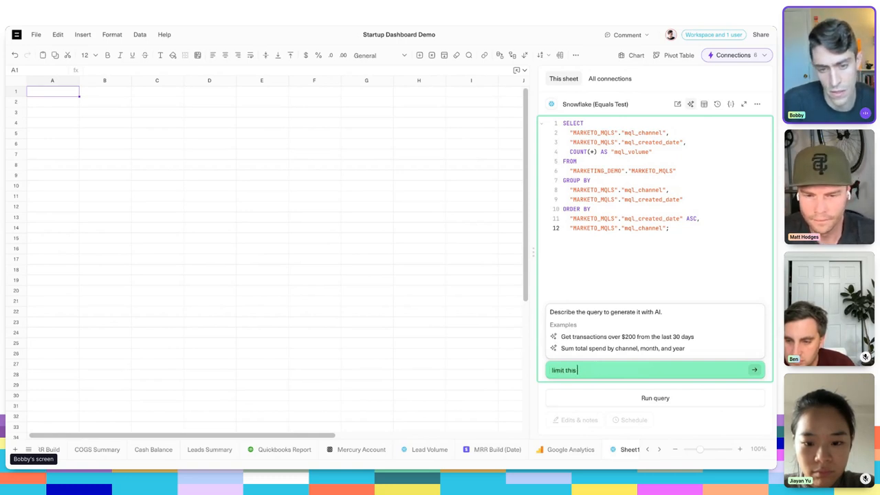
text(query to)
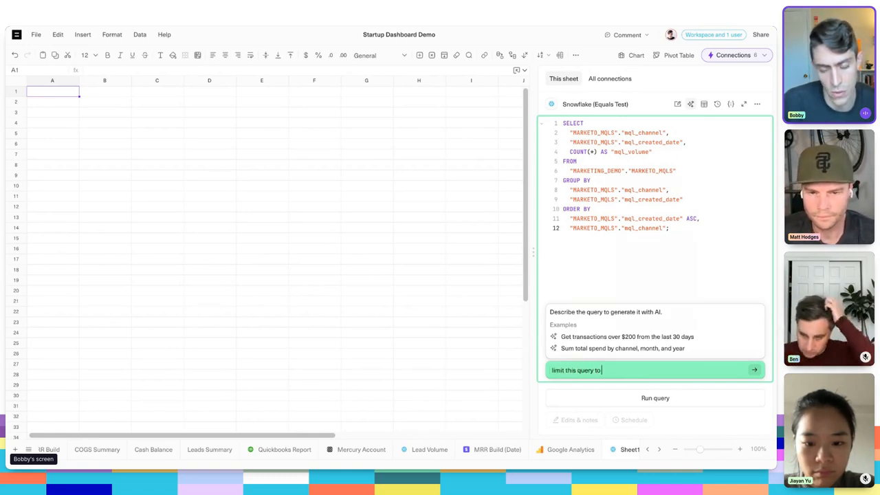
text( dat a)
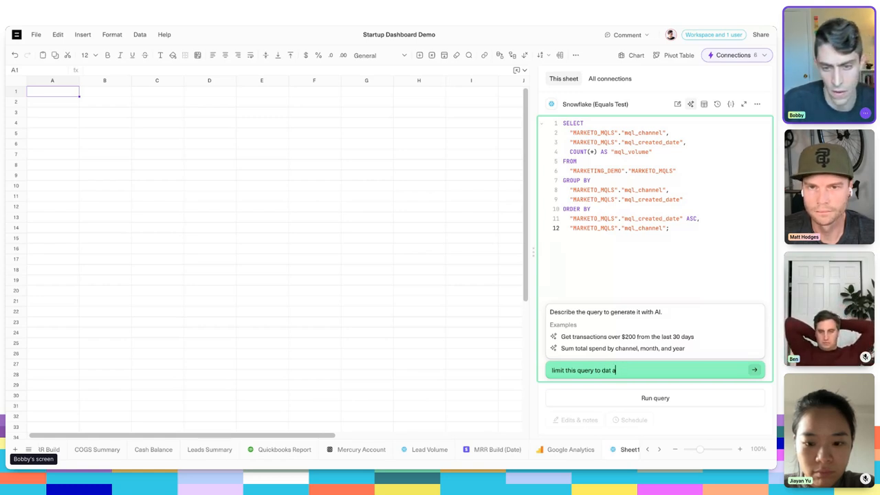
key(BackSpace)
key(BackSpace)
text(a af)
key(BackSpace)
key(BackSpace)
key(BackSpace)
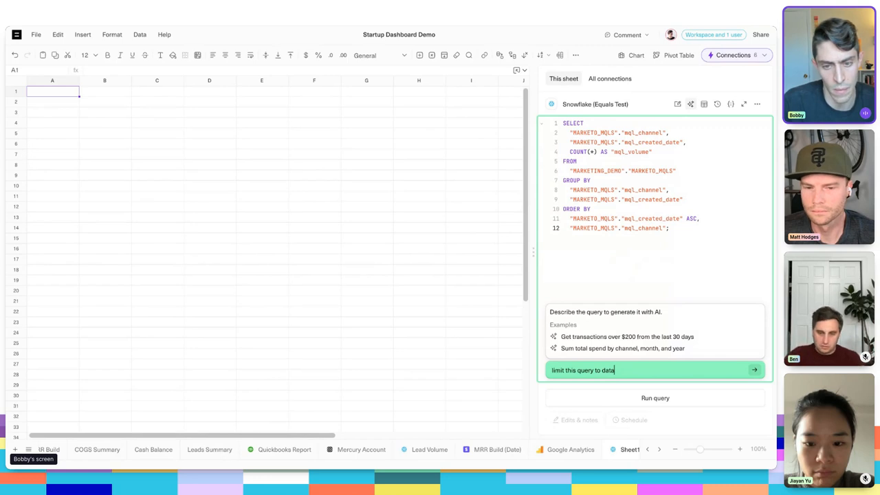
text(only in 2020)
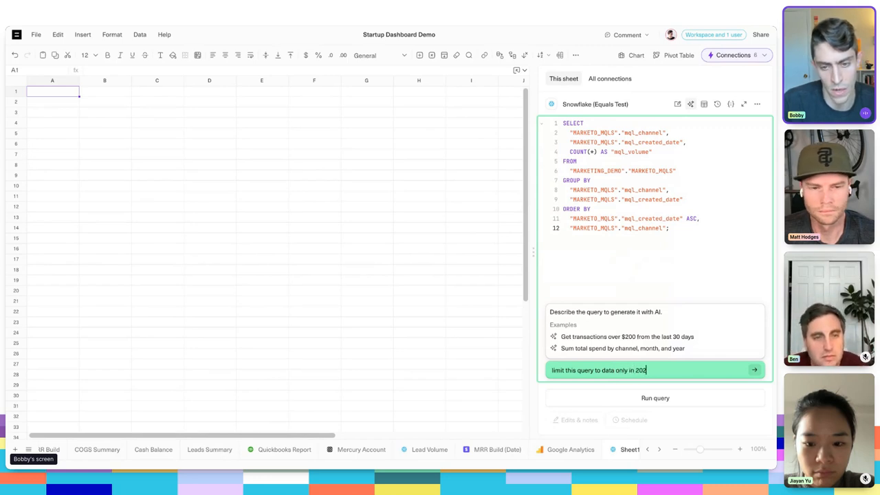
key(Return)
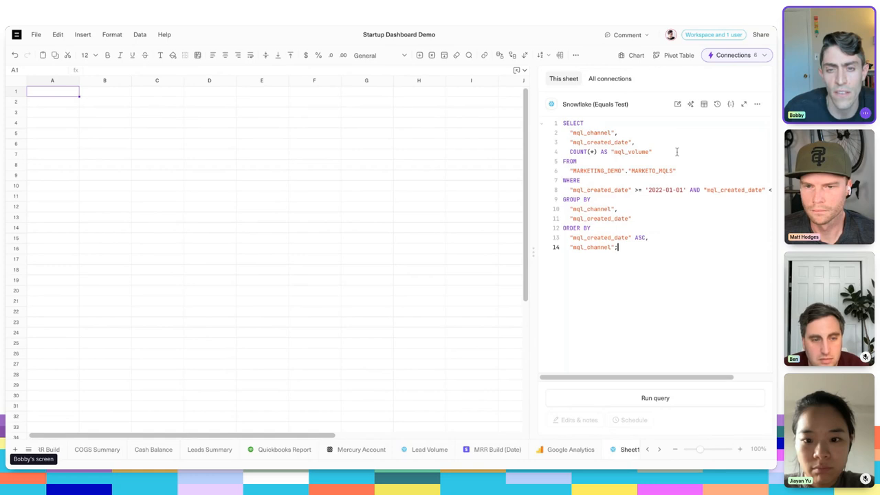
- Examine the edited query's MQL count, date range filter, grouping and ordering clauses
click(677, 152)
key(shift+Home)
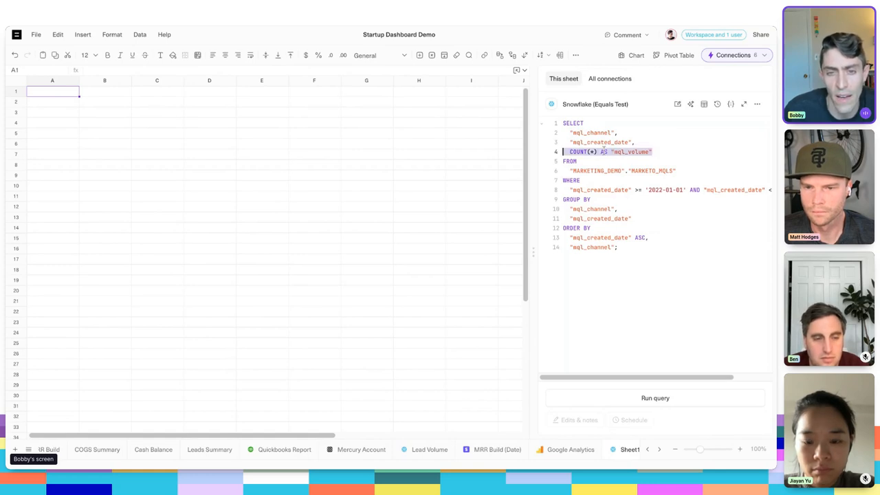
click(678, 152)
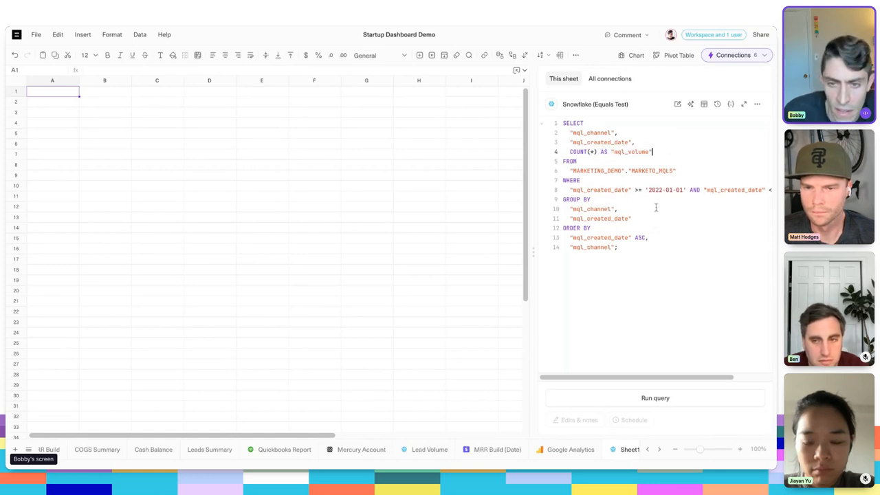
click(646, 330)
scroll(635, 378, right, 3)
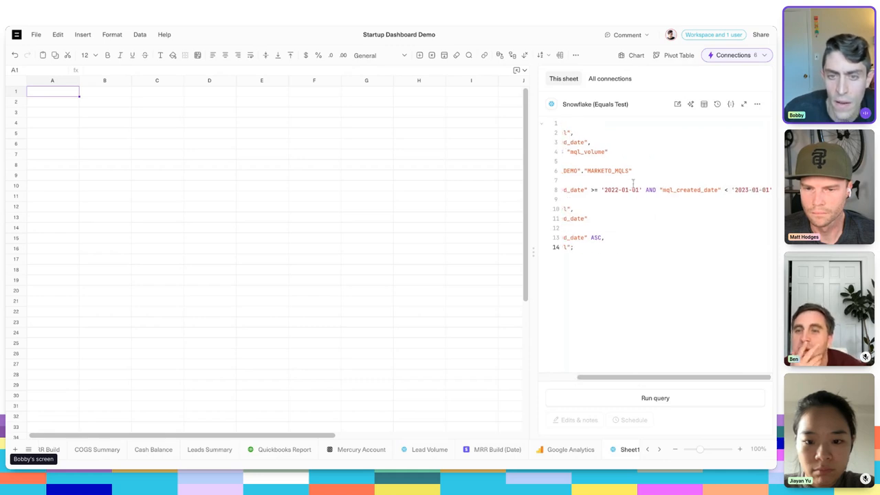
click(610, 191)
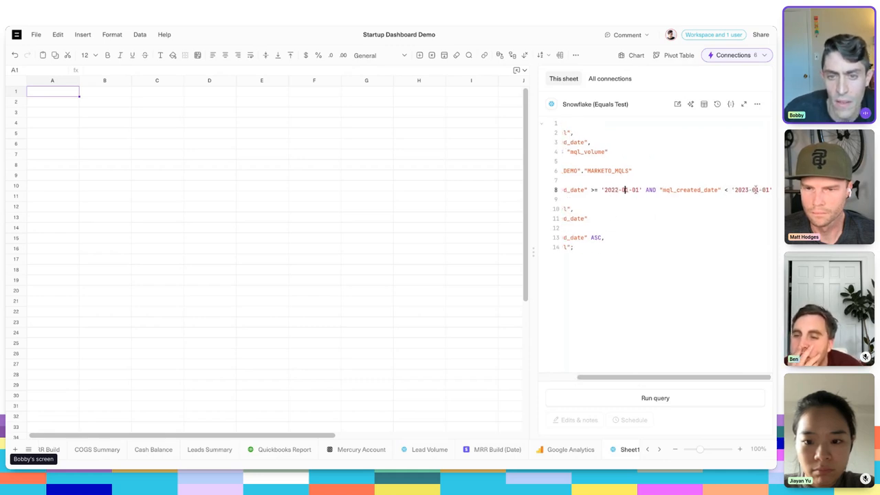
click(664, 373)
scroll(663, 378, right, 2)
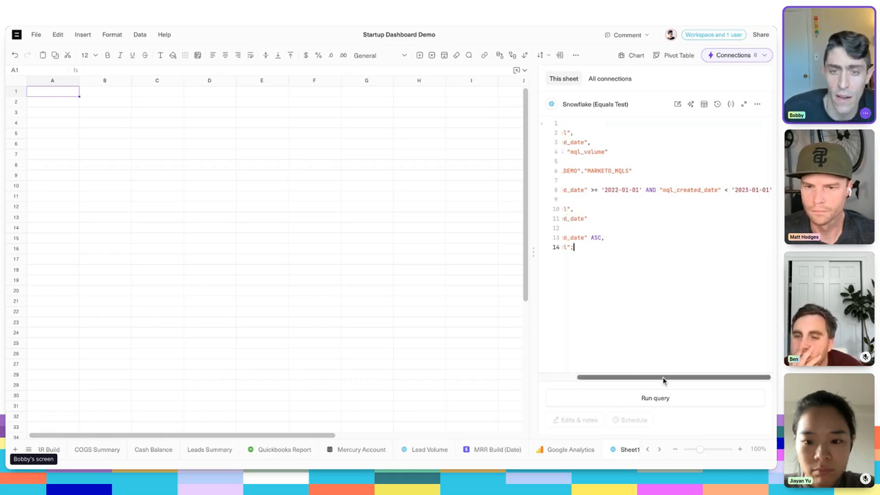
scroll(663, 378, left, 3)
click(647, 239)
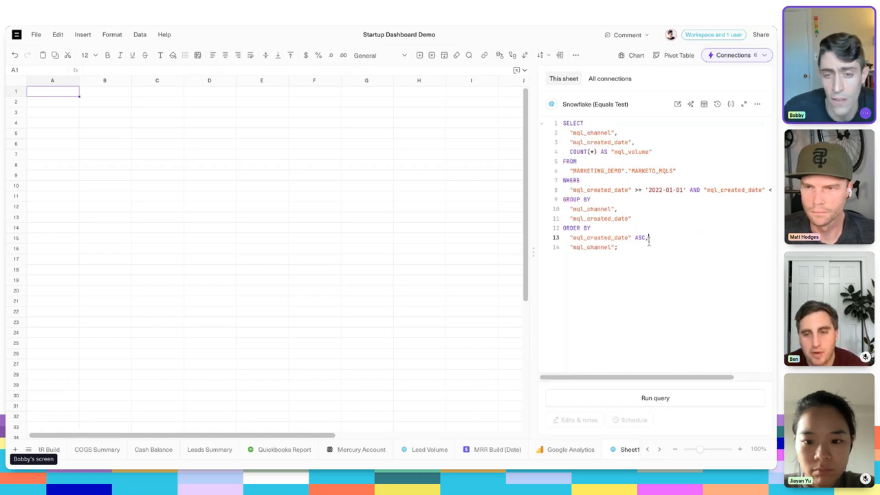
click(649, 249)
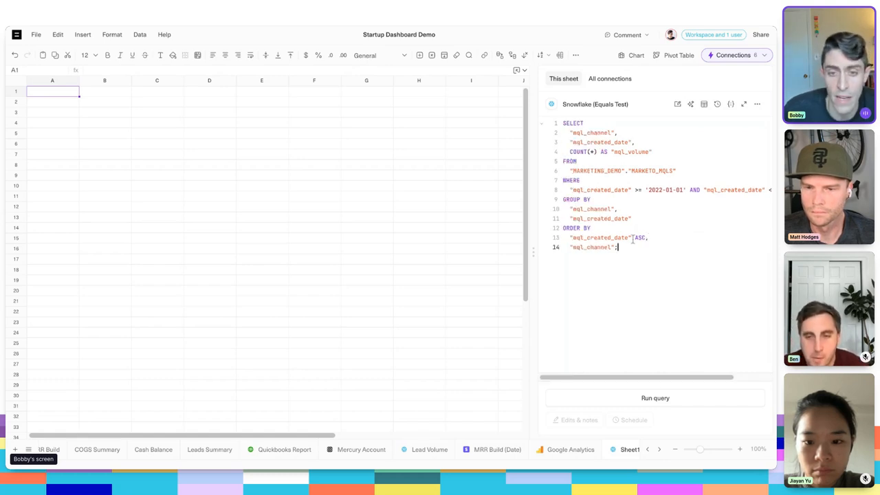
click(671, 237)
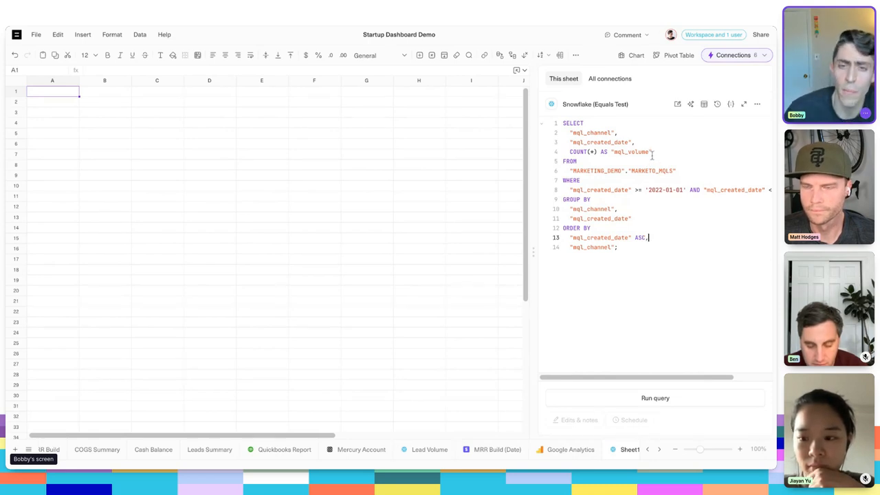
click(655, 198)
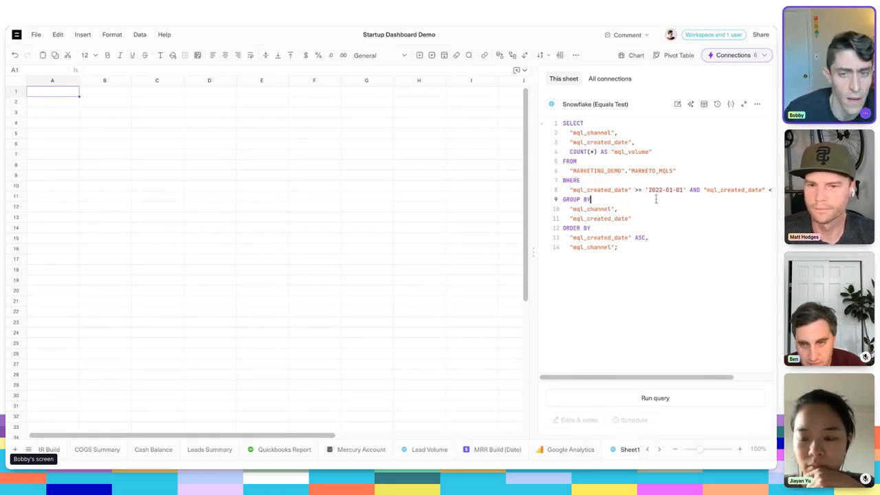
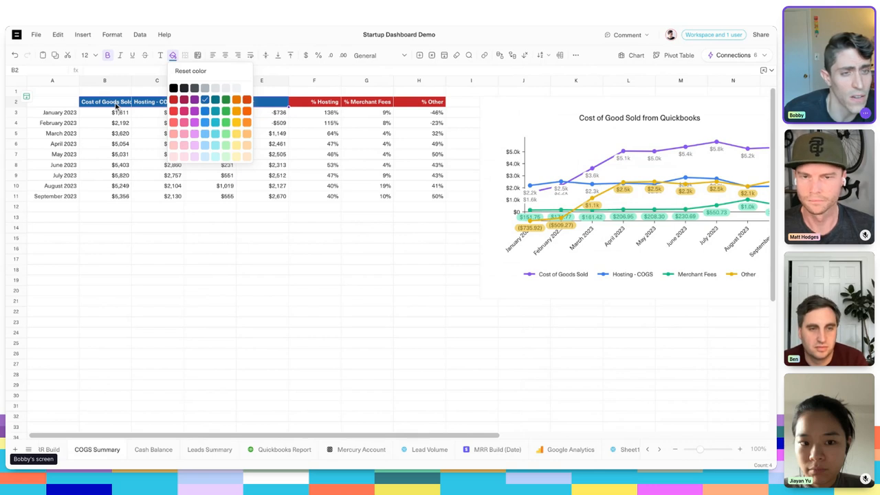
click(115, 107)
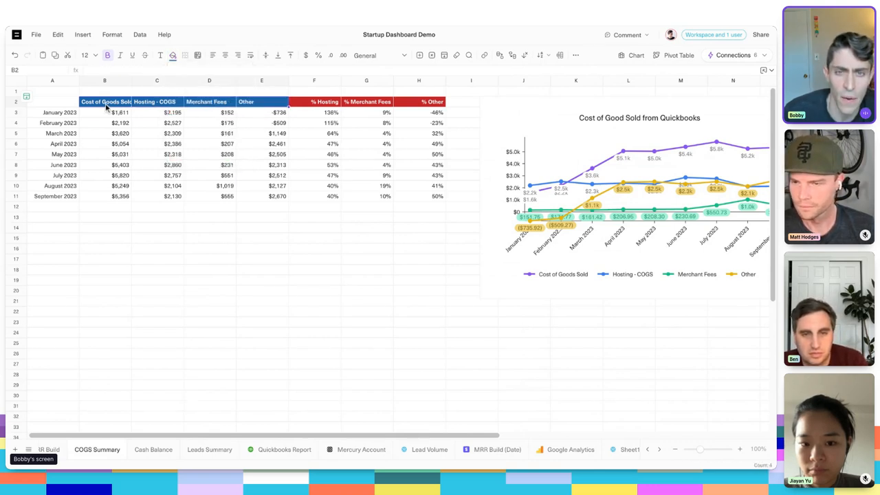
click(595, 141)
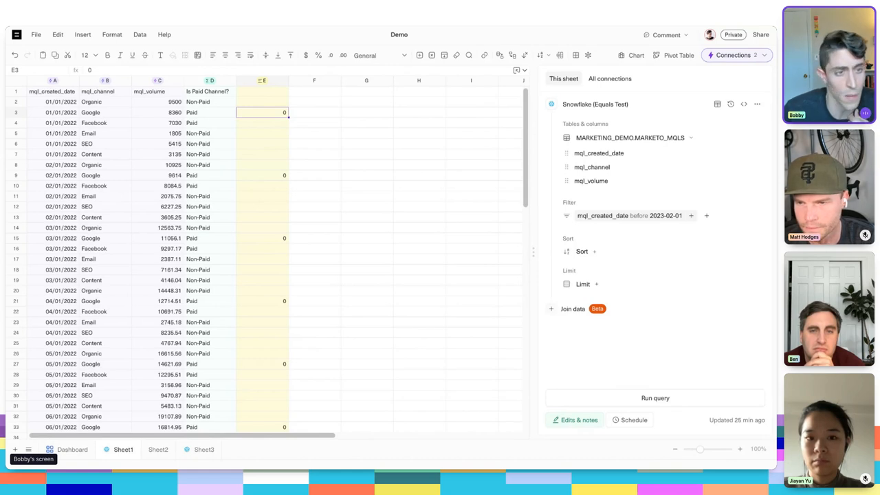
- Compare the first Google row with its note cell in column E and check the query's primary key column for edits and notes
click(46, 115)
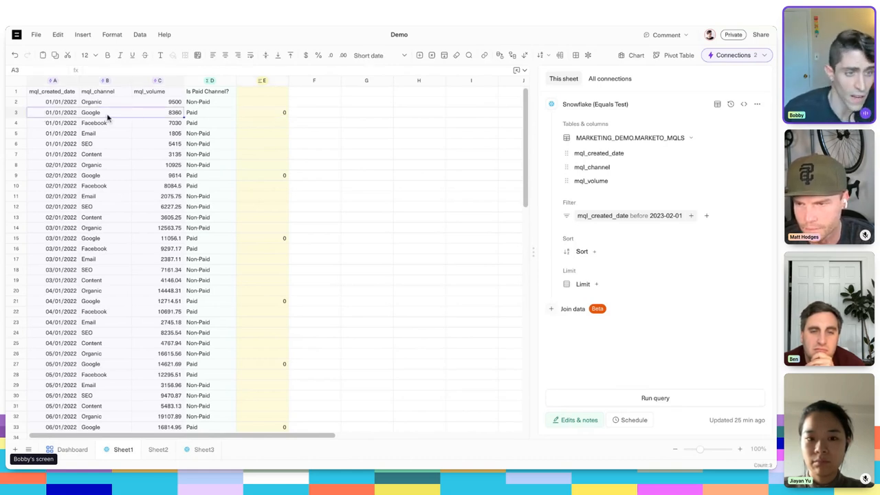
click(255, 112)
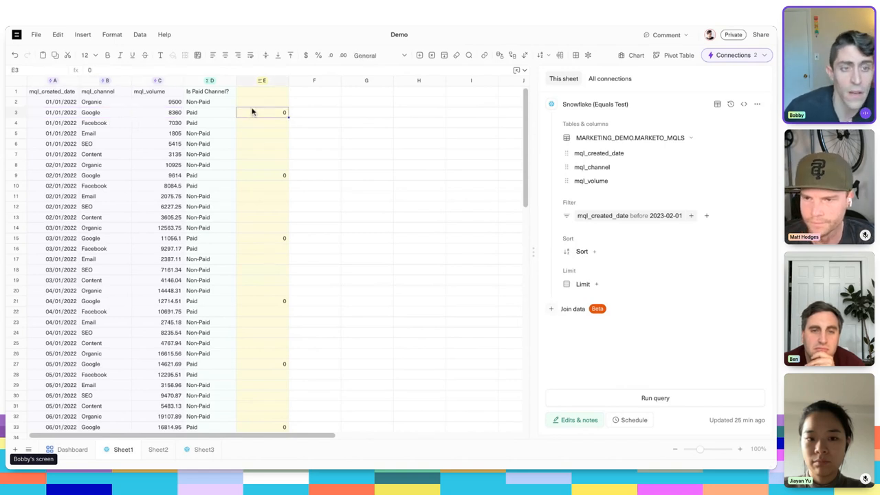
click(576, 420)
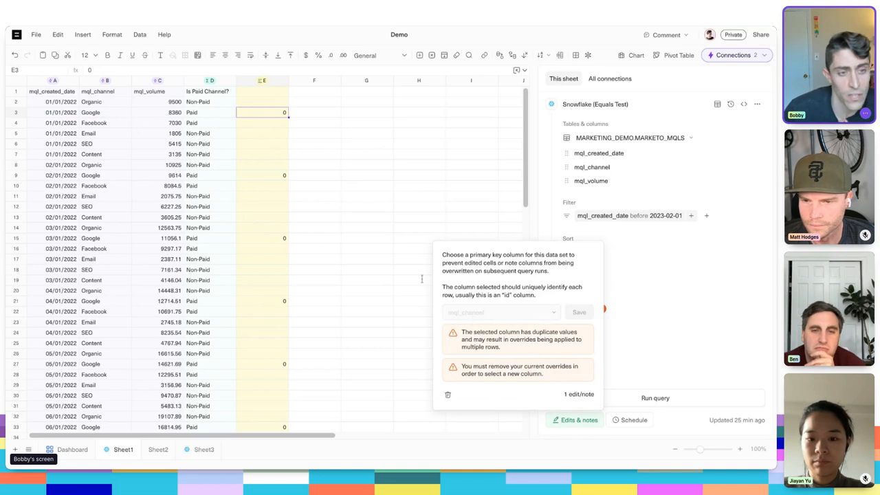
click(297, 240)
click(253, 105)
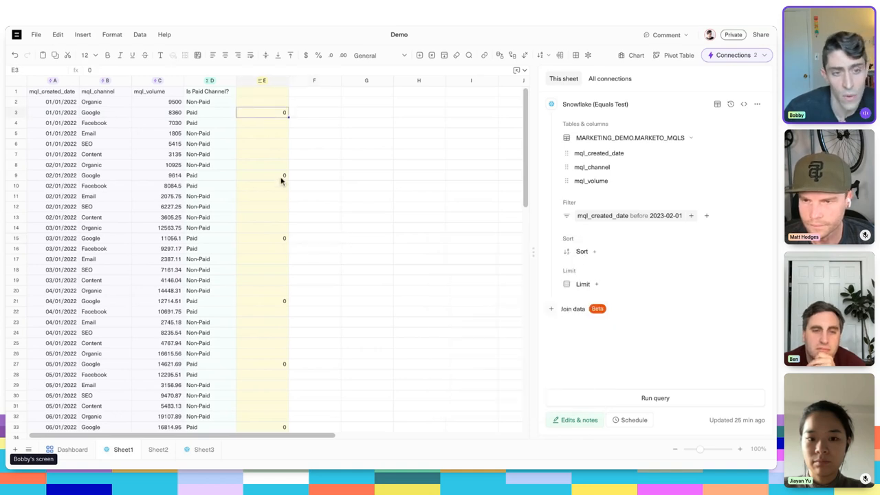
- Examine how the note in column E repeats on the Google rows, selecting B21:E21, B27:E27 and B33:E33
click(278, 242)
scroll(280, 267, down, 1)
click(282, 269)
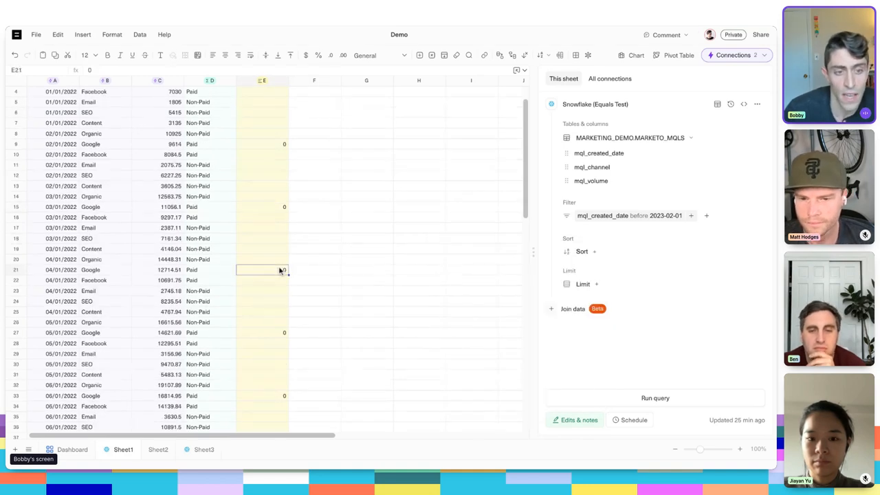
scroll(284, 283, down, 1)
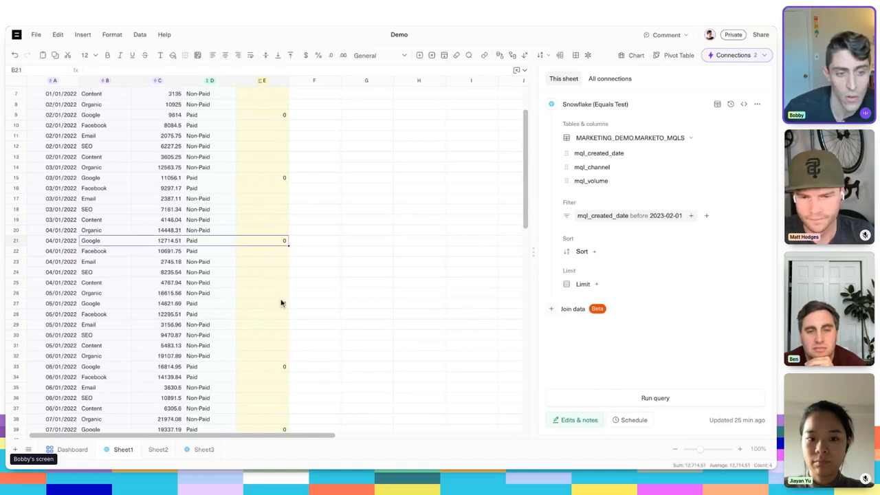
click(282, 304)
scroll(250, 304, down, 3)
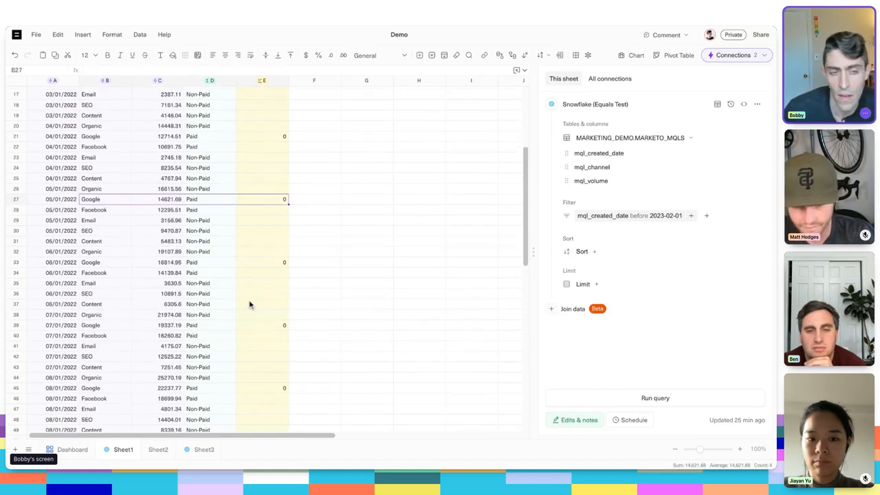
click(250, 272)
drag(108, 265, 269, 263)
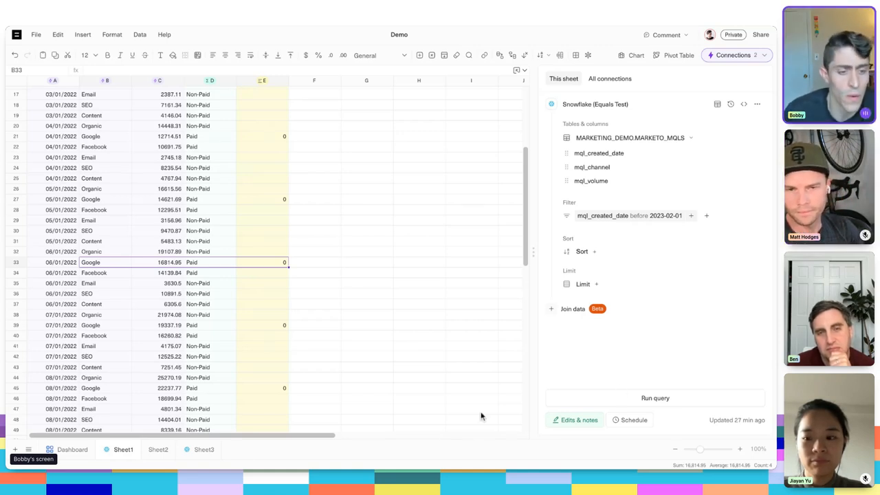
- Open the version history of Sheet1's Snowflake query and select the Nov 15, 14:11 PM version
click(205, 453)
click(123, 450)
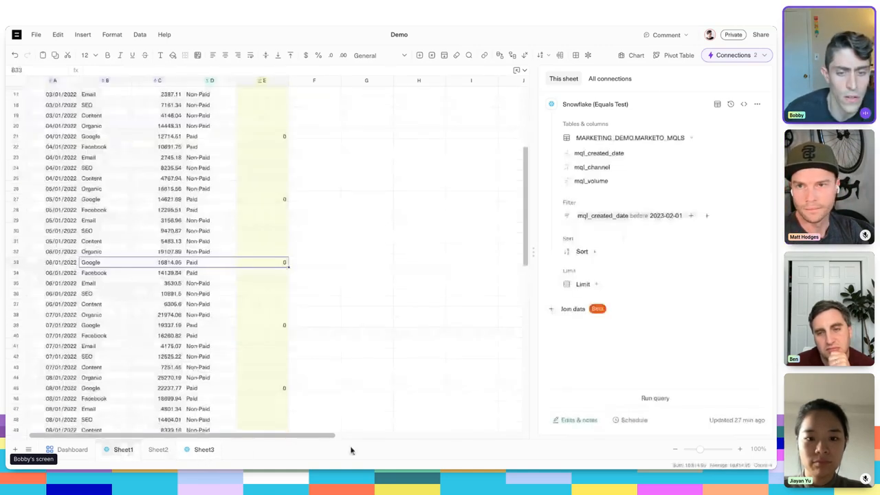
click(730, 105)
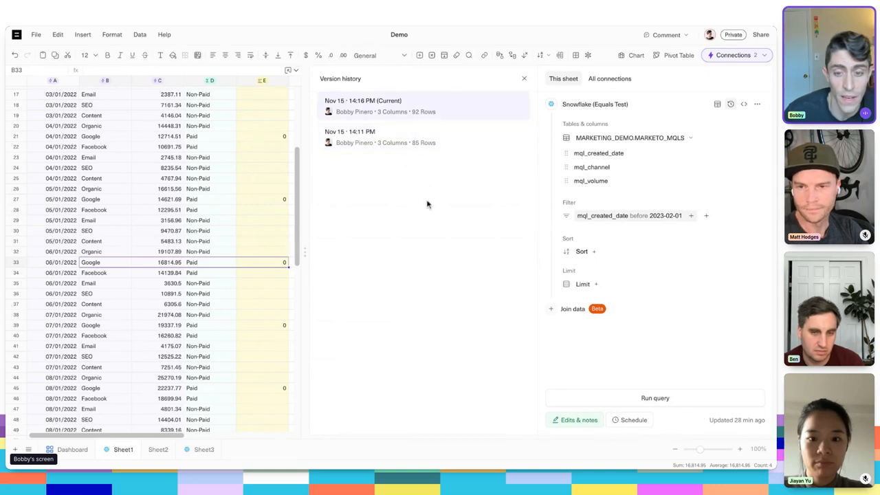
click(413, 141)
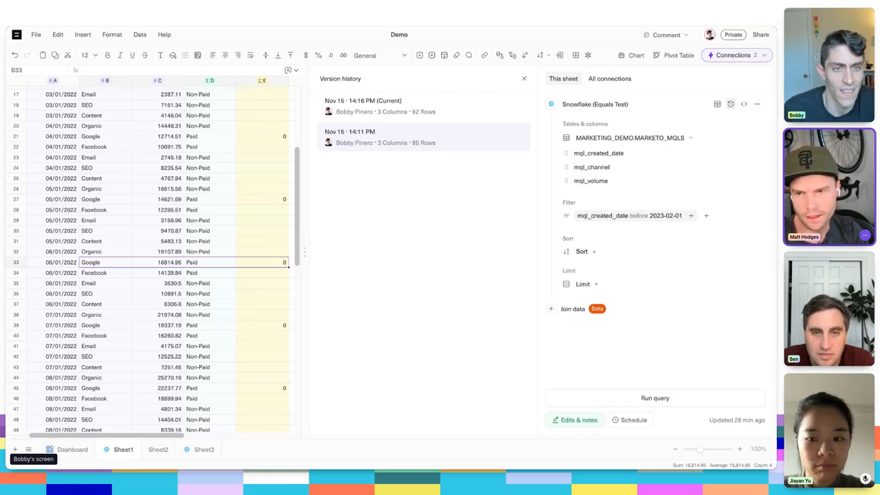
- Try to apply a red fill color to the query's header cells A1:D1 on Sheet1
scroll(257, 151, up, 3)
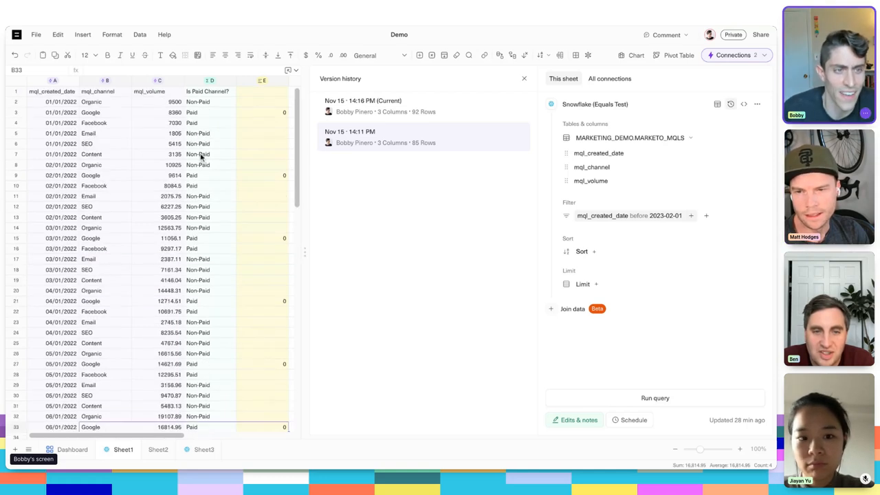
click(64, 92)
key(shift+Right)
key(shift+Right)
key(shift+Right)
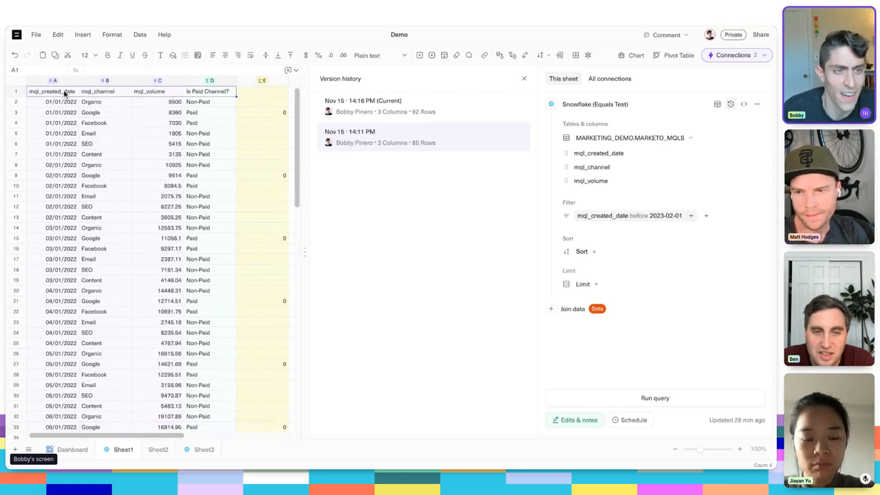
click(173, 56)
click(184, 111)
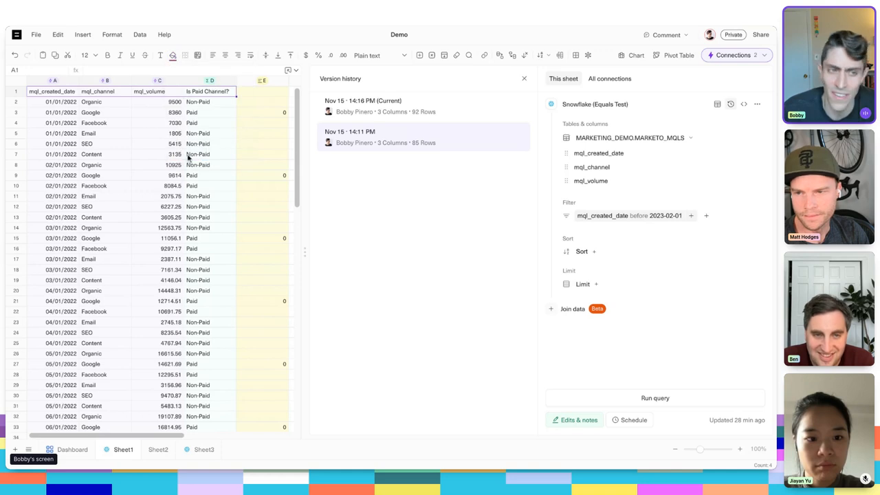
click(210, 131)
click(207, 96)
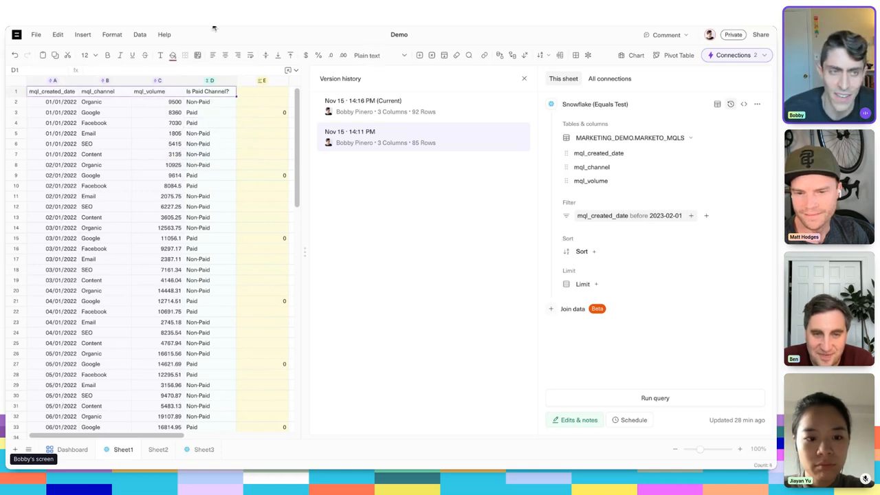